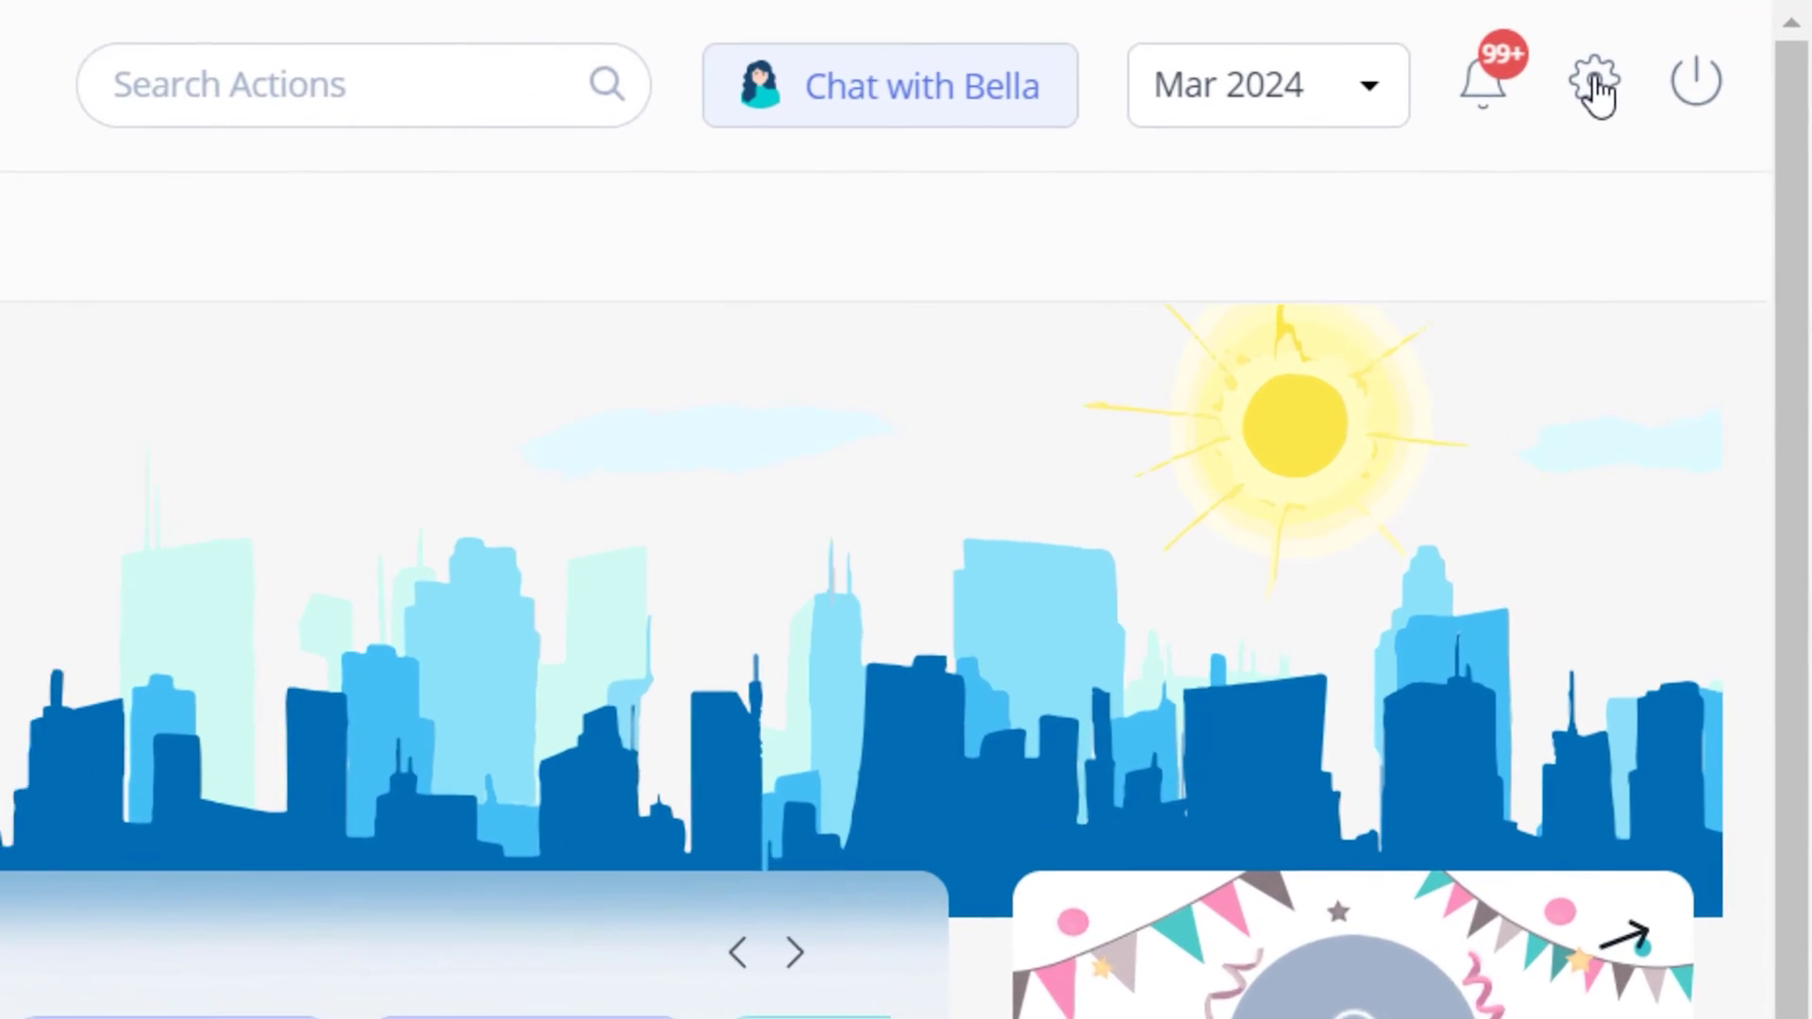
- Go to System Settings > Help Desk > Help Desk Category to view the existing categories
click(1707, 42)
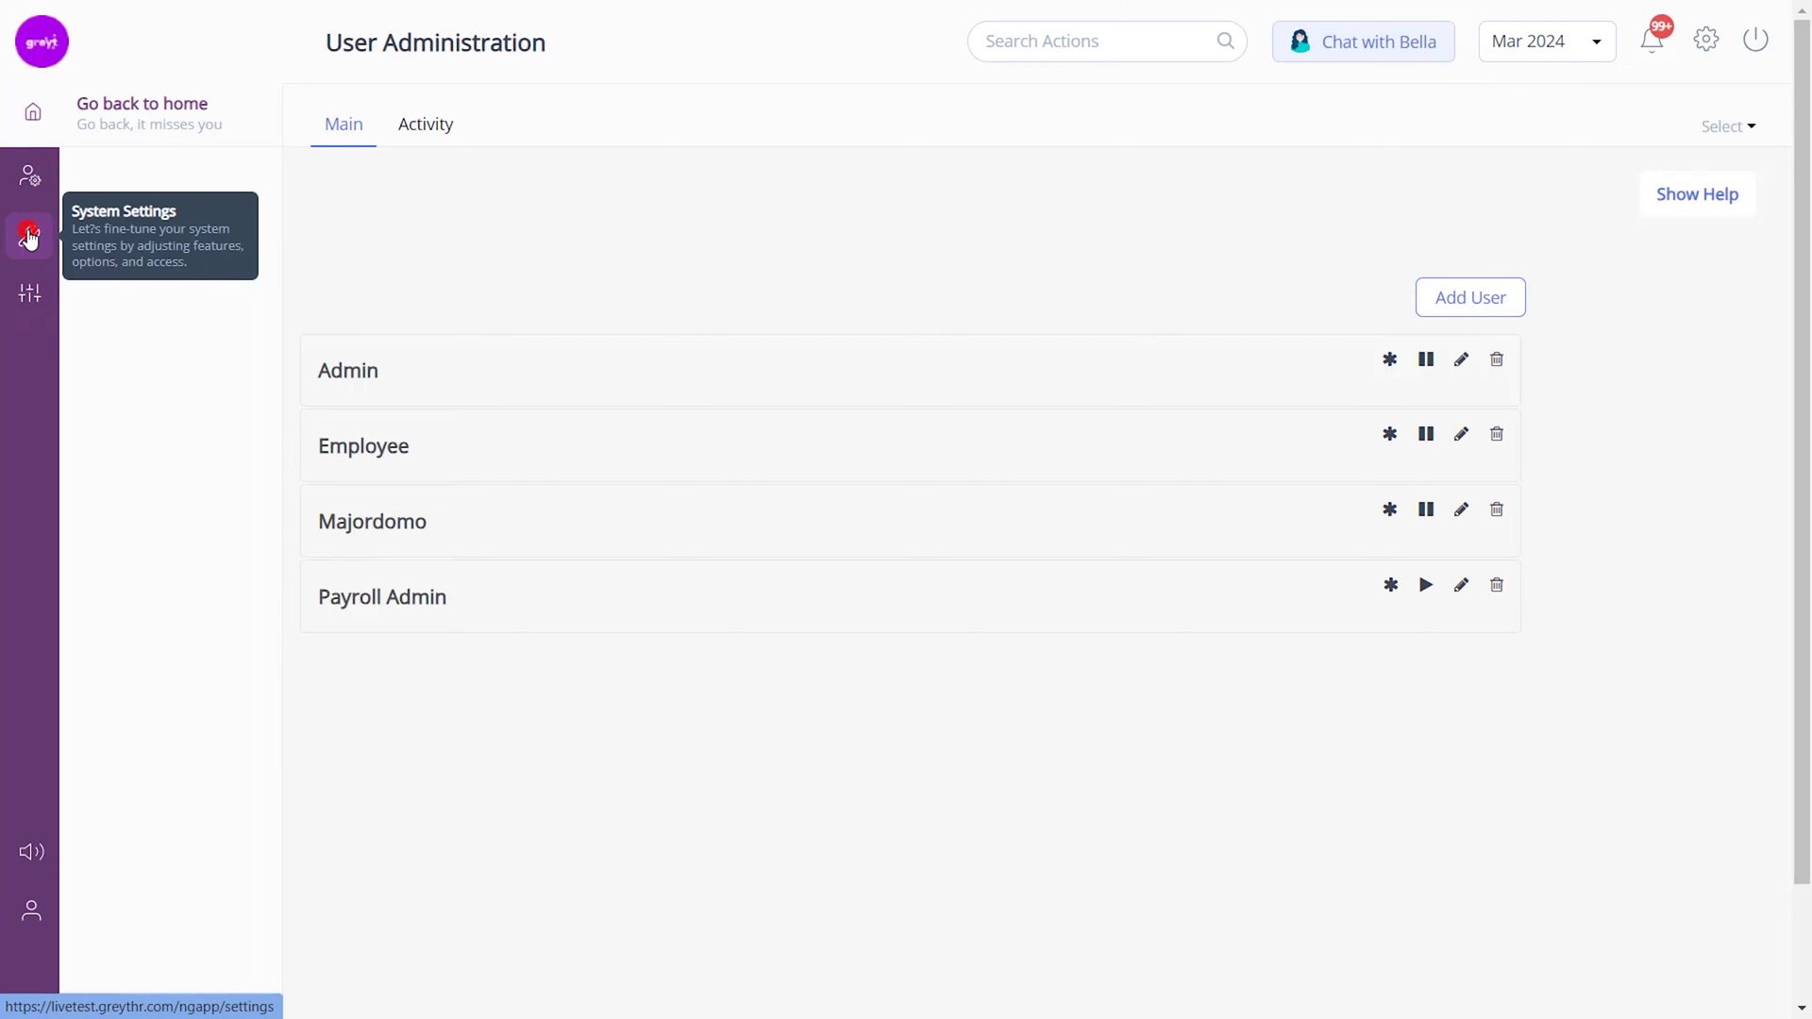
click(28, 236)
click(182, 757)
scroll(182, 755, down, 2)
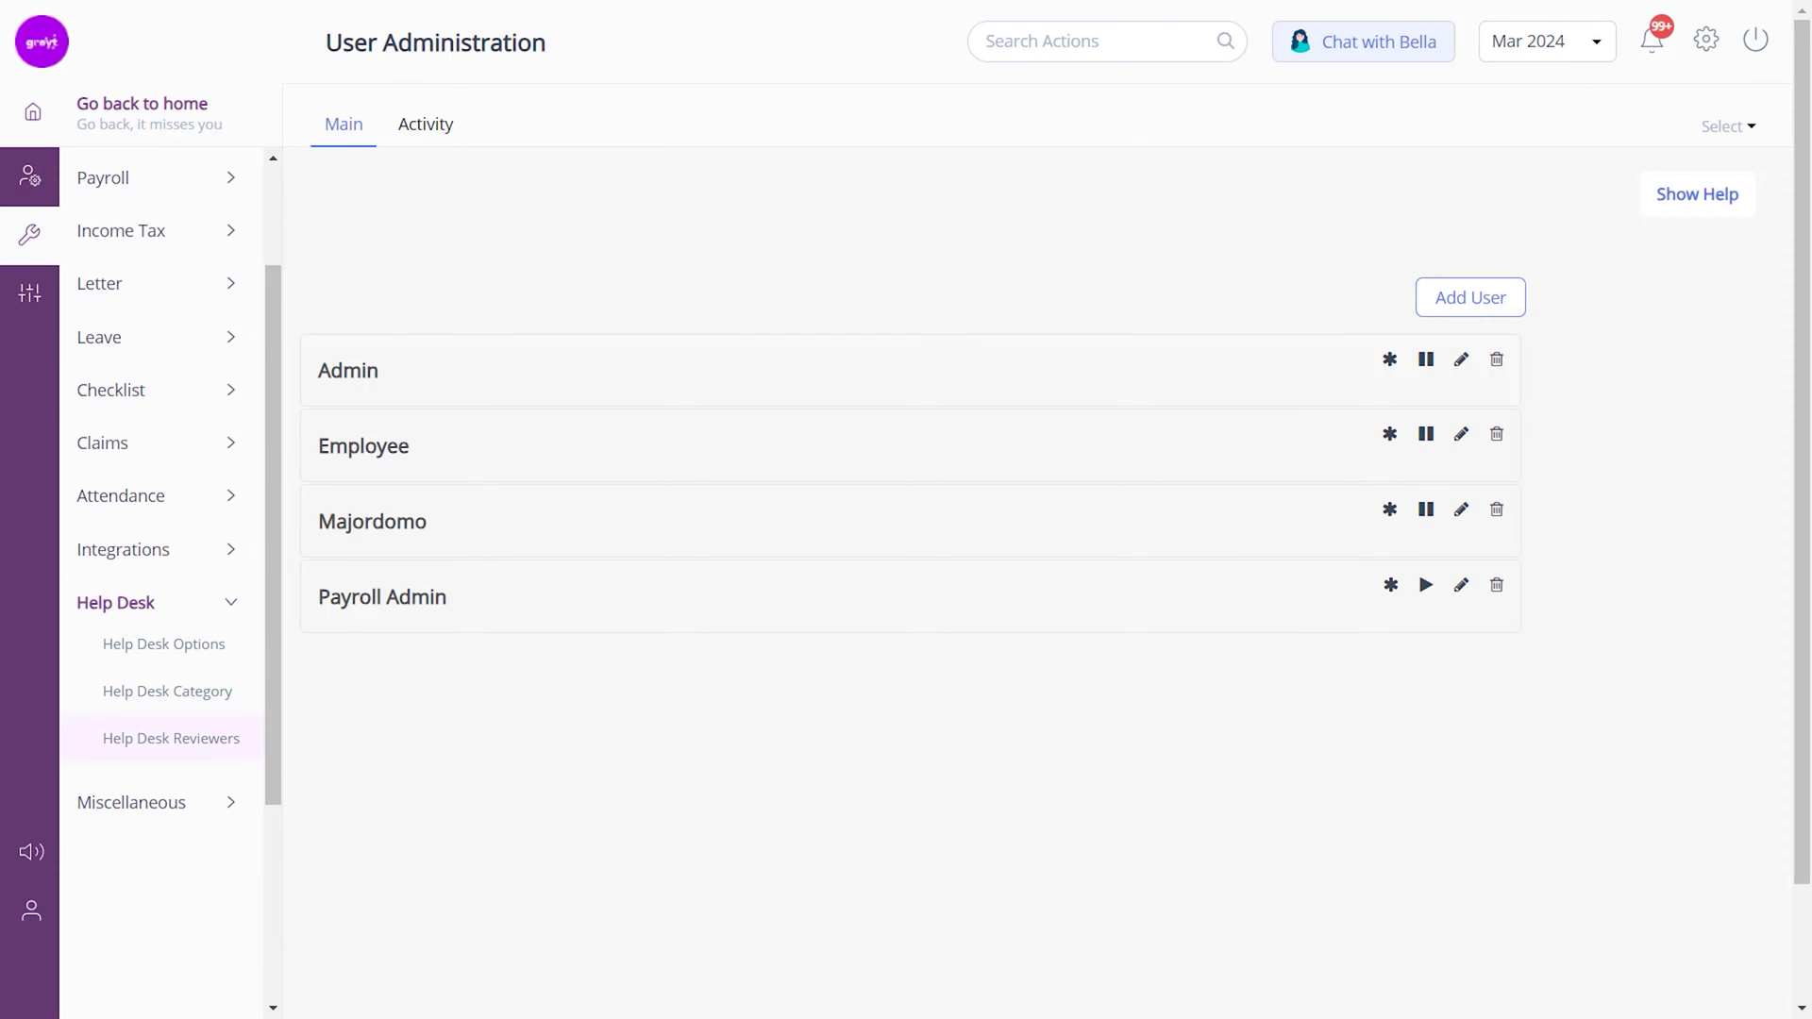
click(206, 707)
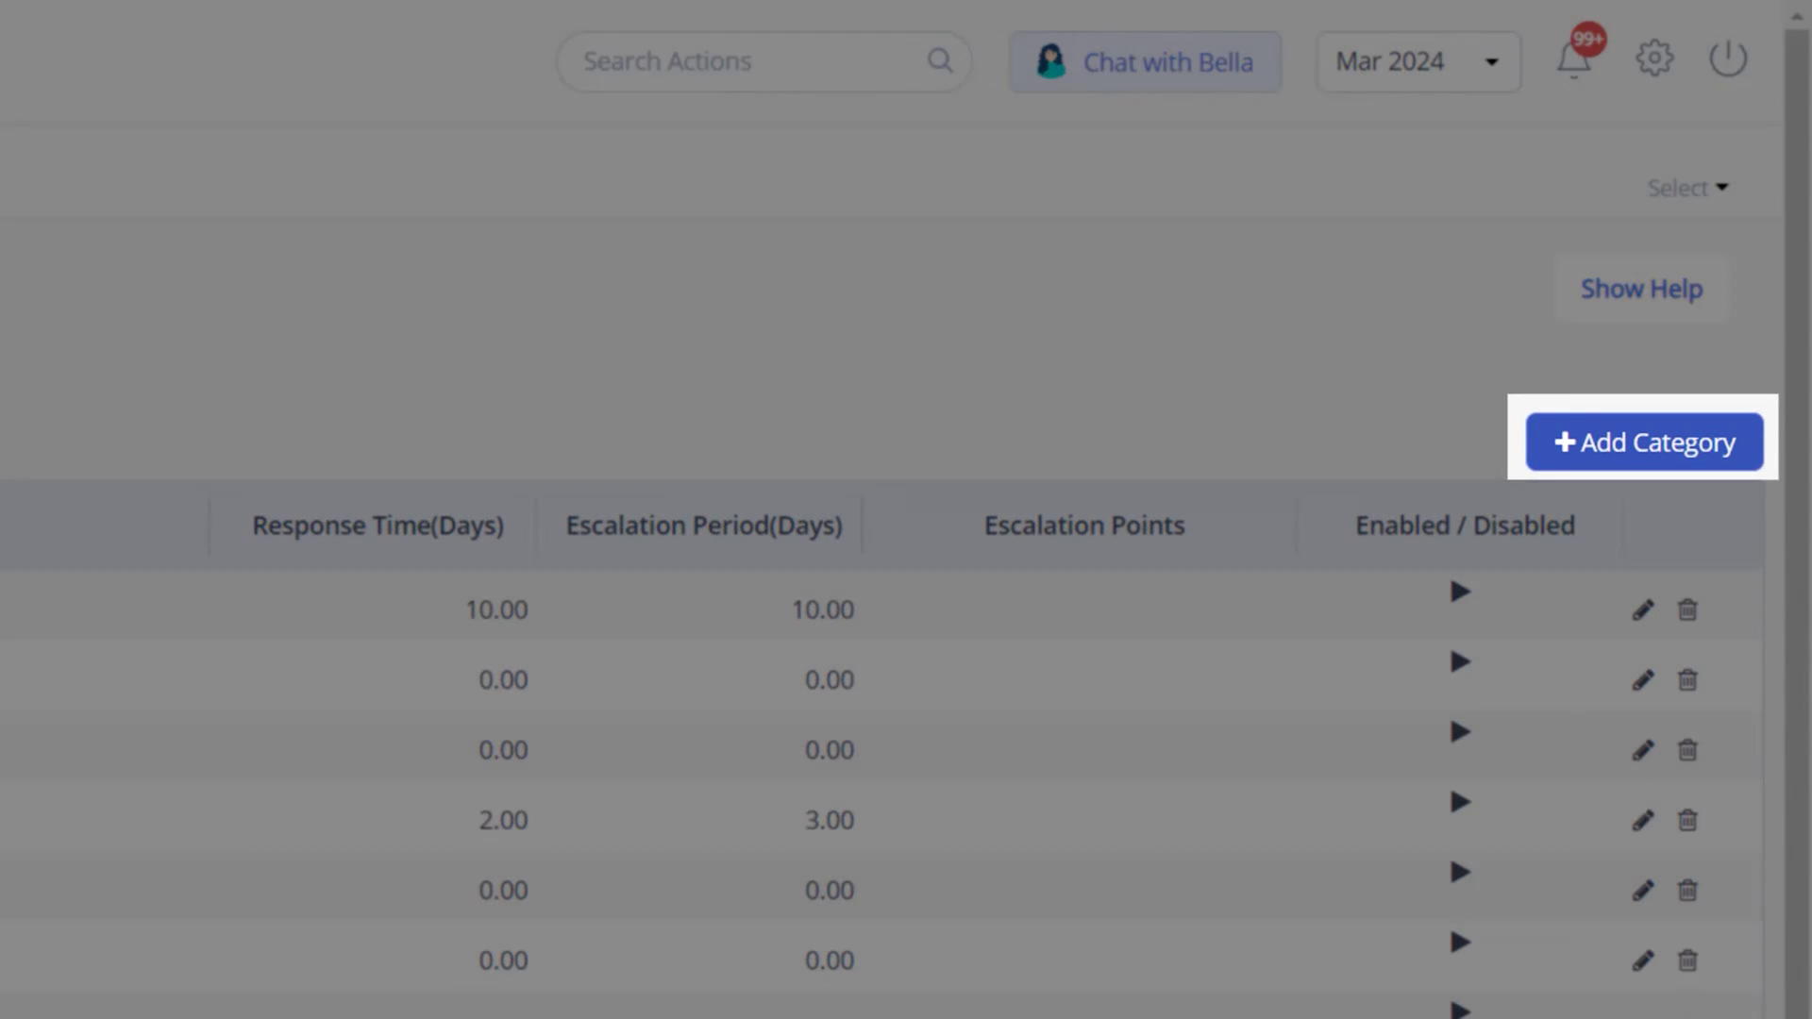
- Add an enabled 'Assets' category with a 2-day response time and 4-day escalation period
click(1633, 443)
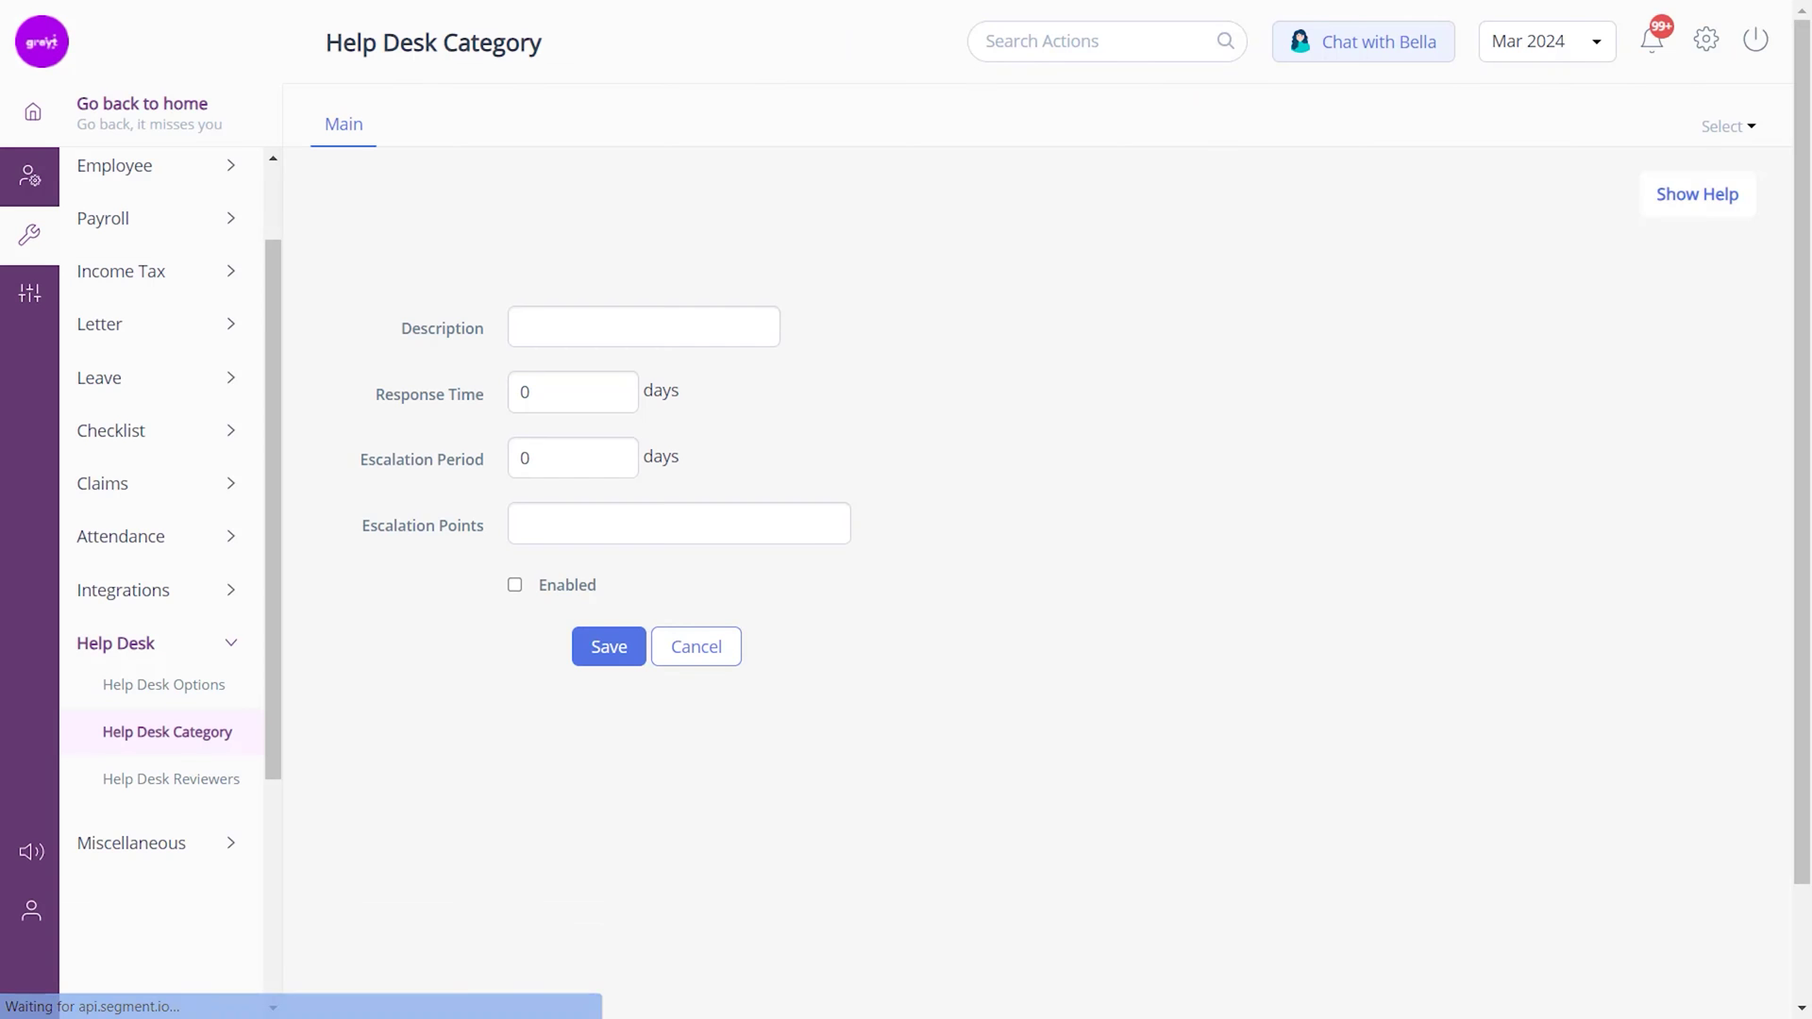
text(Assets)
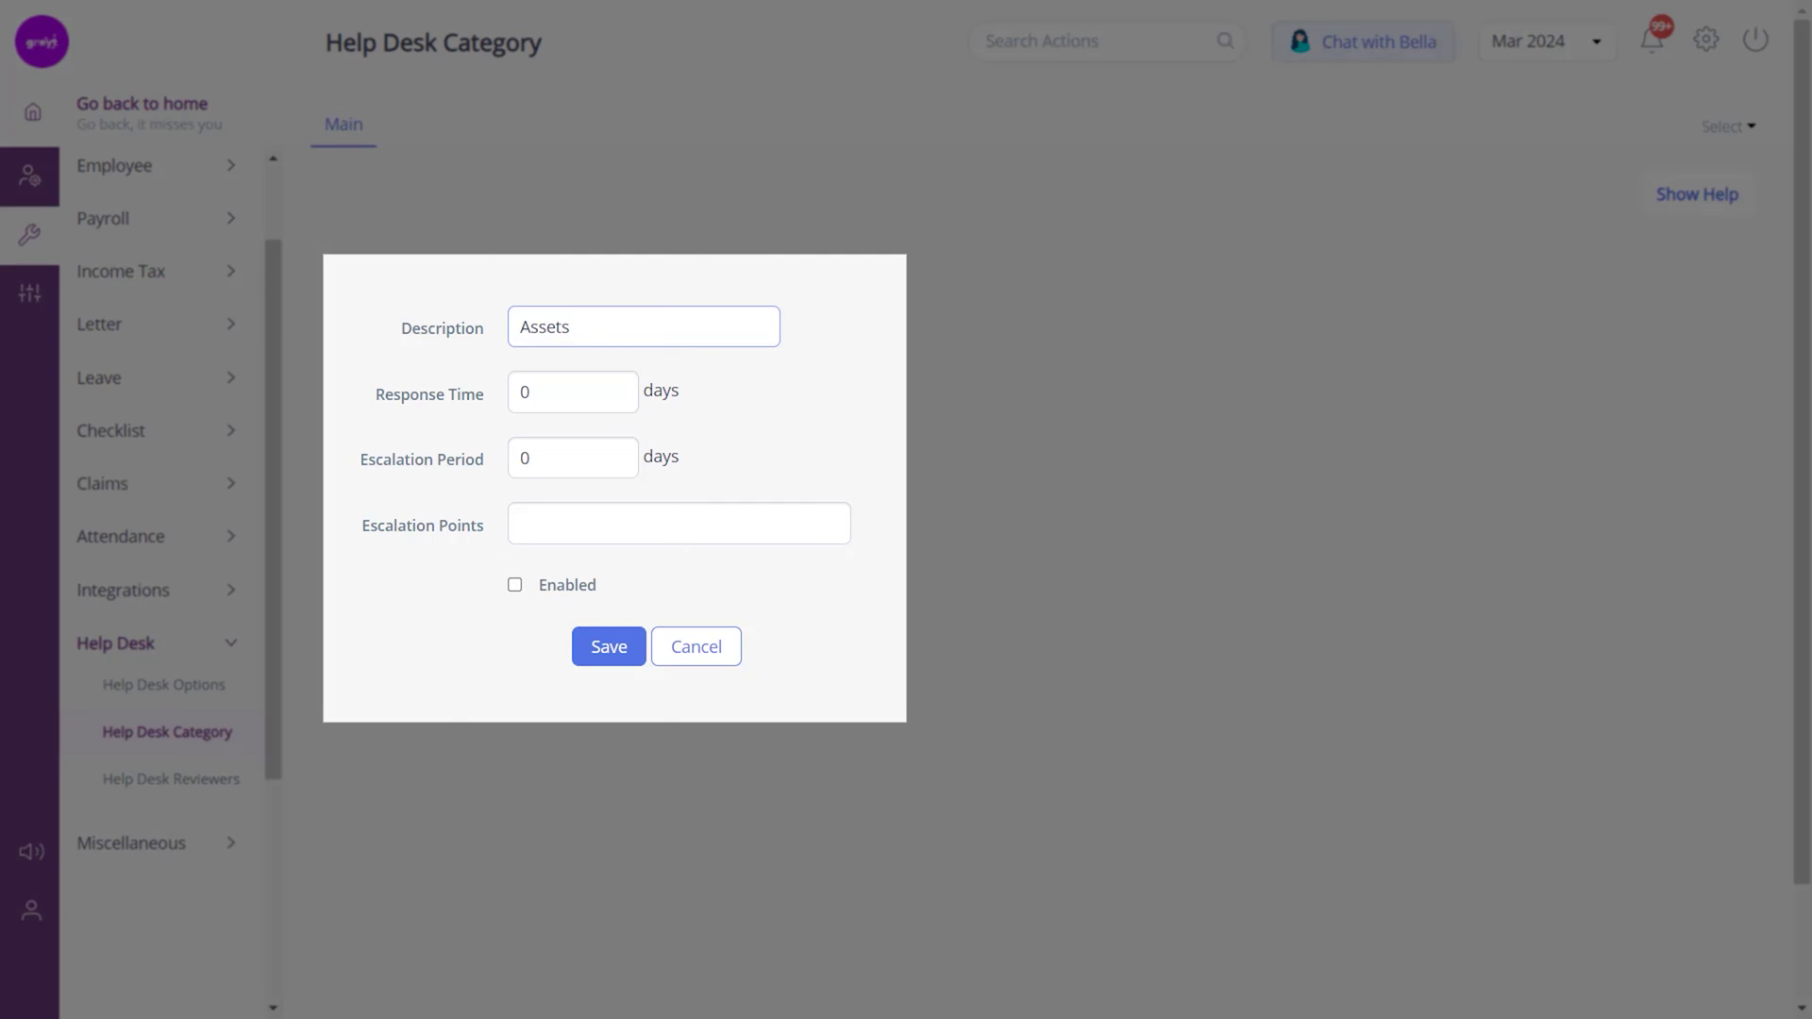
click(581, 385)
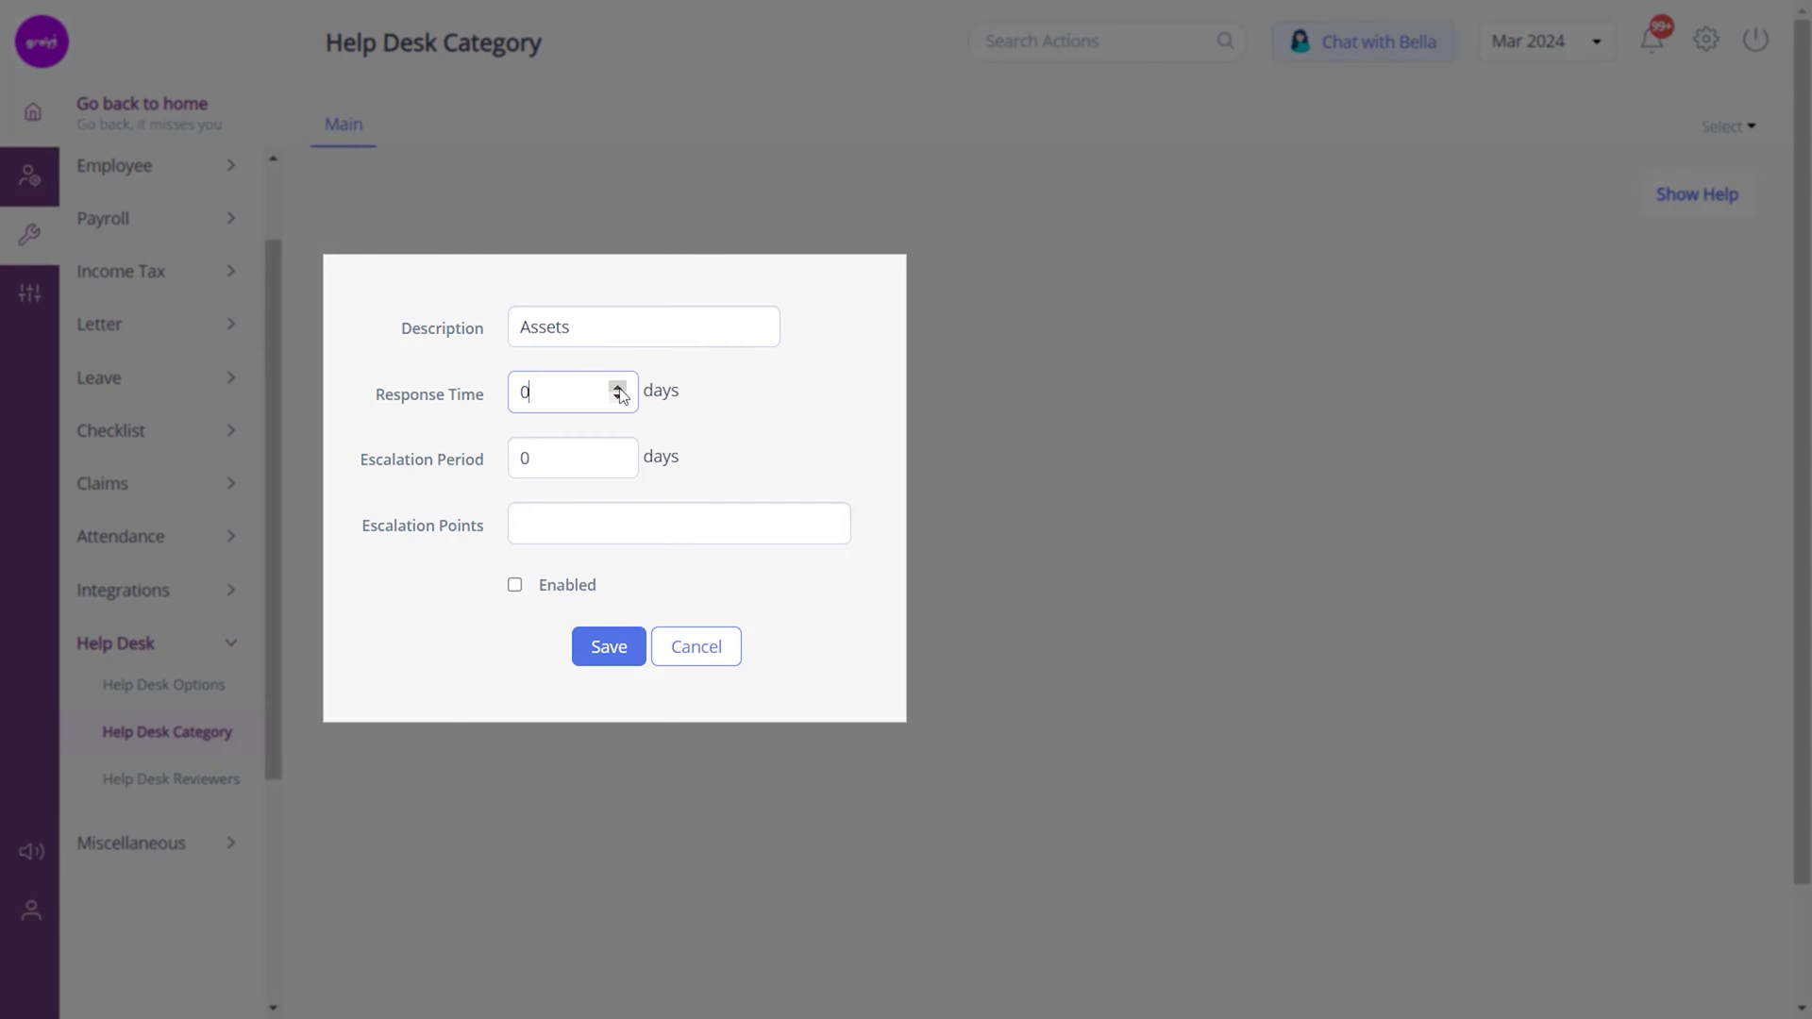
click(618, 388)
click(618, 388)
click(574, 458)
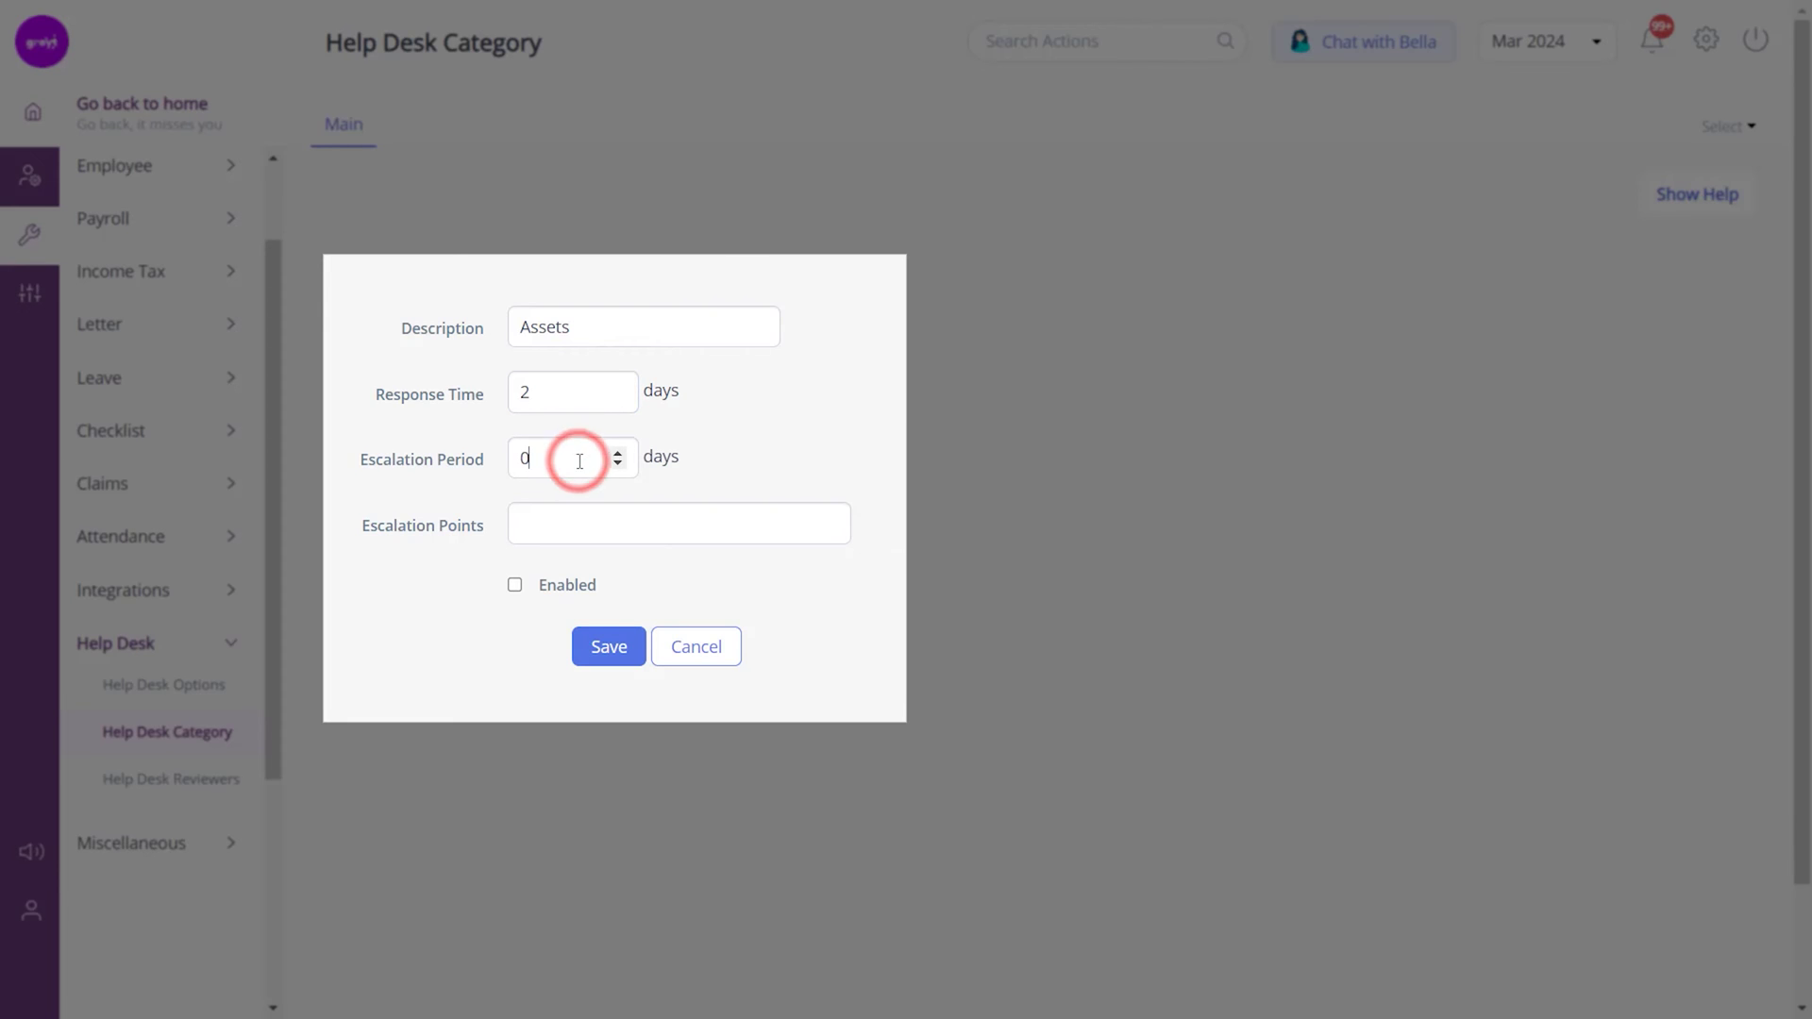
click(619, 453)
click(515, 584)
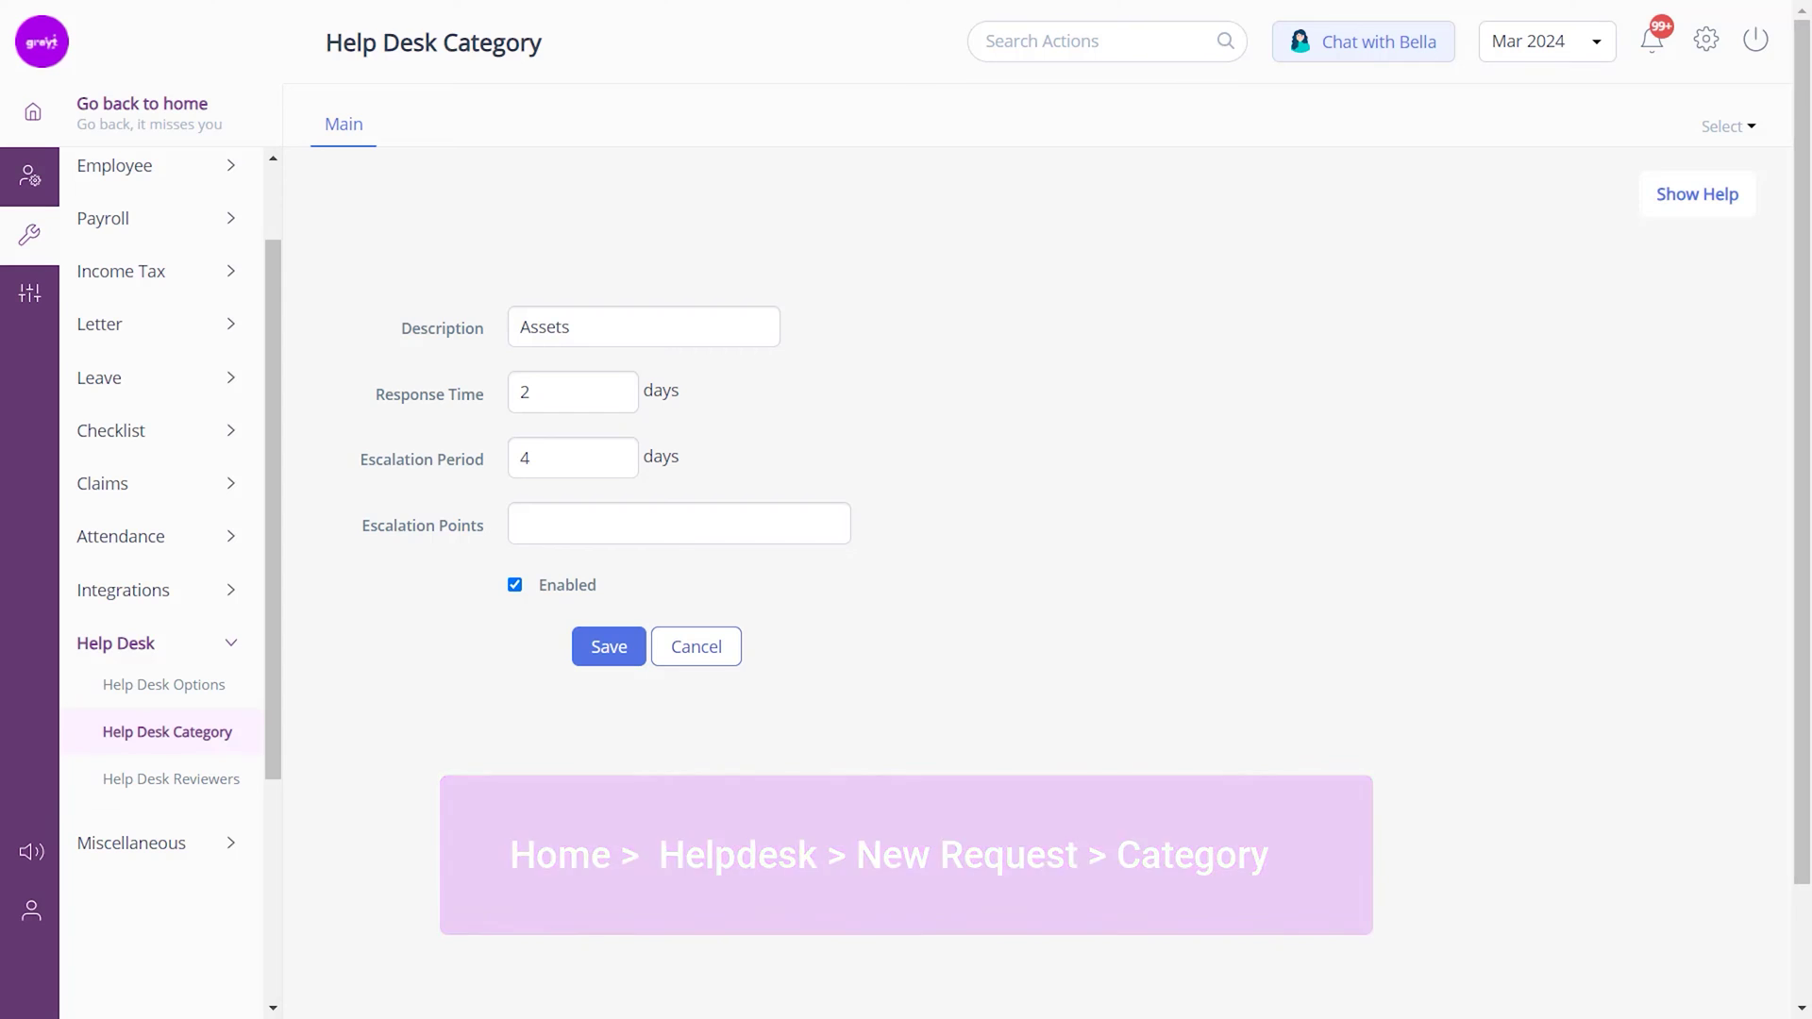
- Save the Assets category, then toggle its enabled status off and back on
click(613, 648)
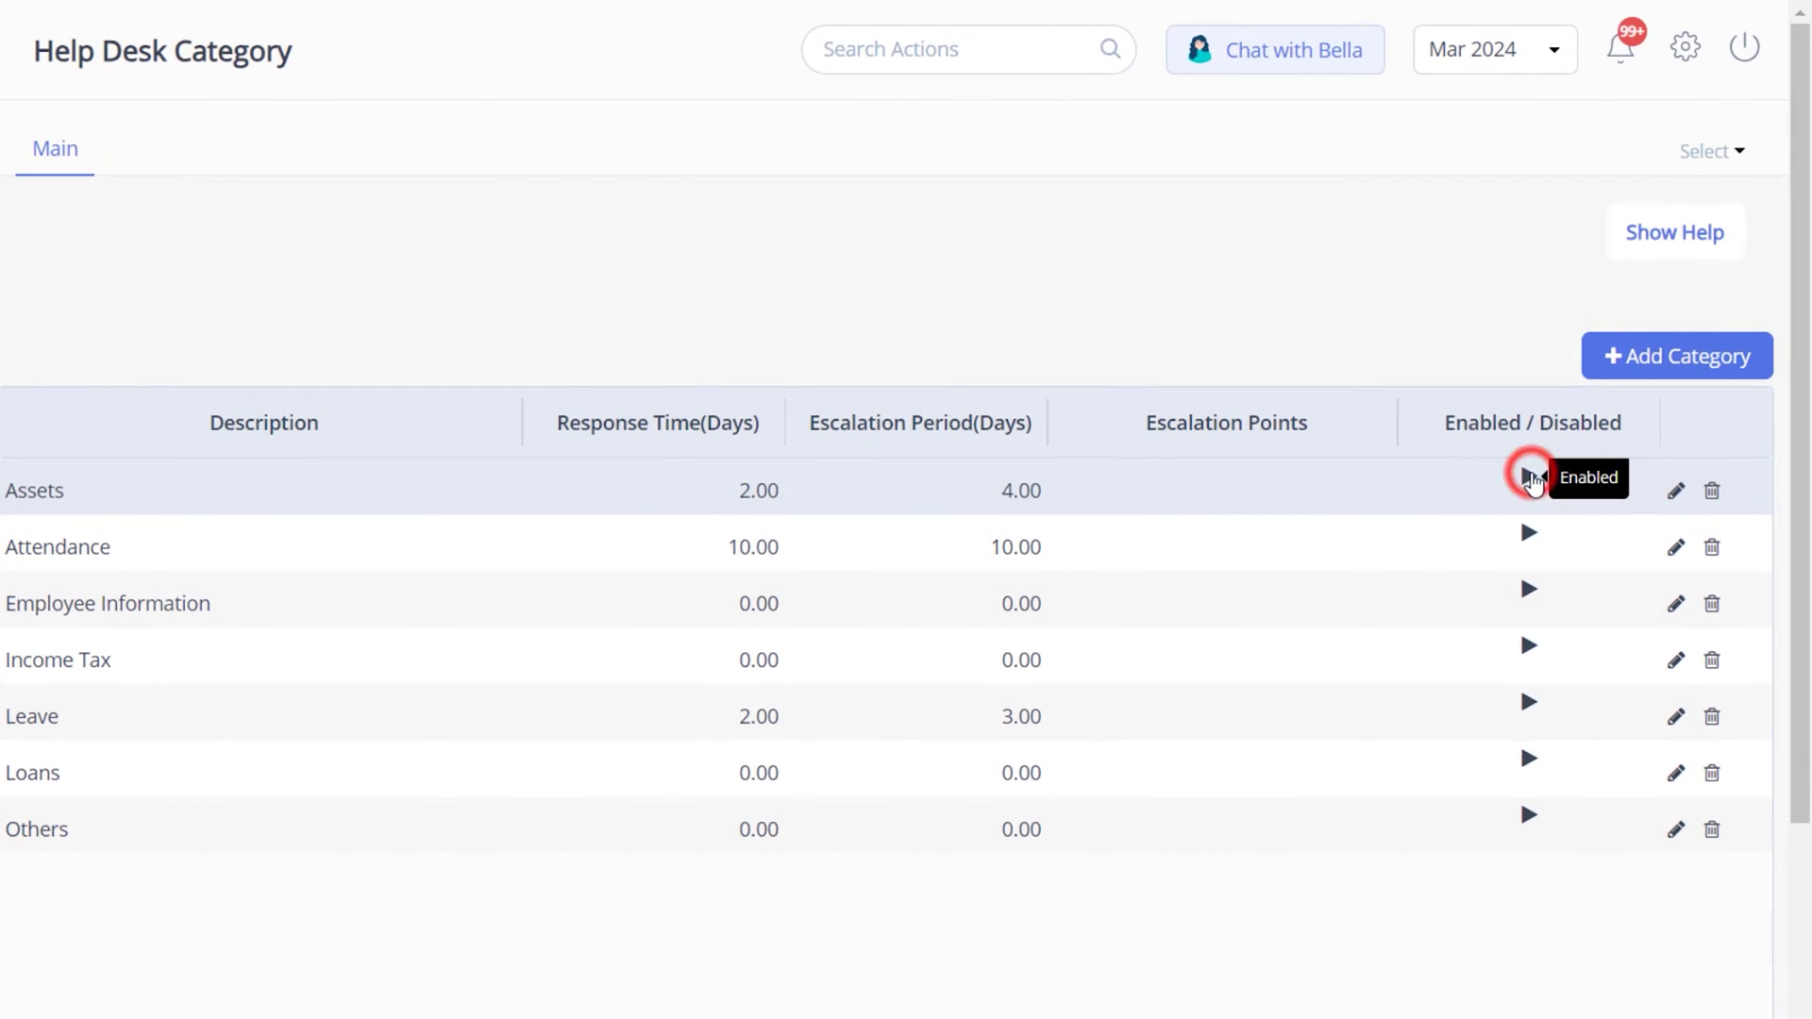
click(1576, 400)
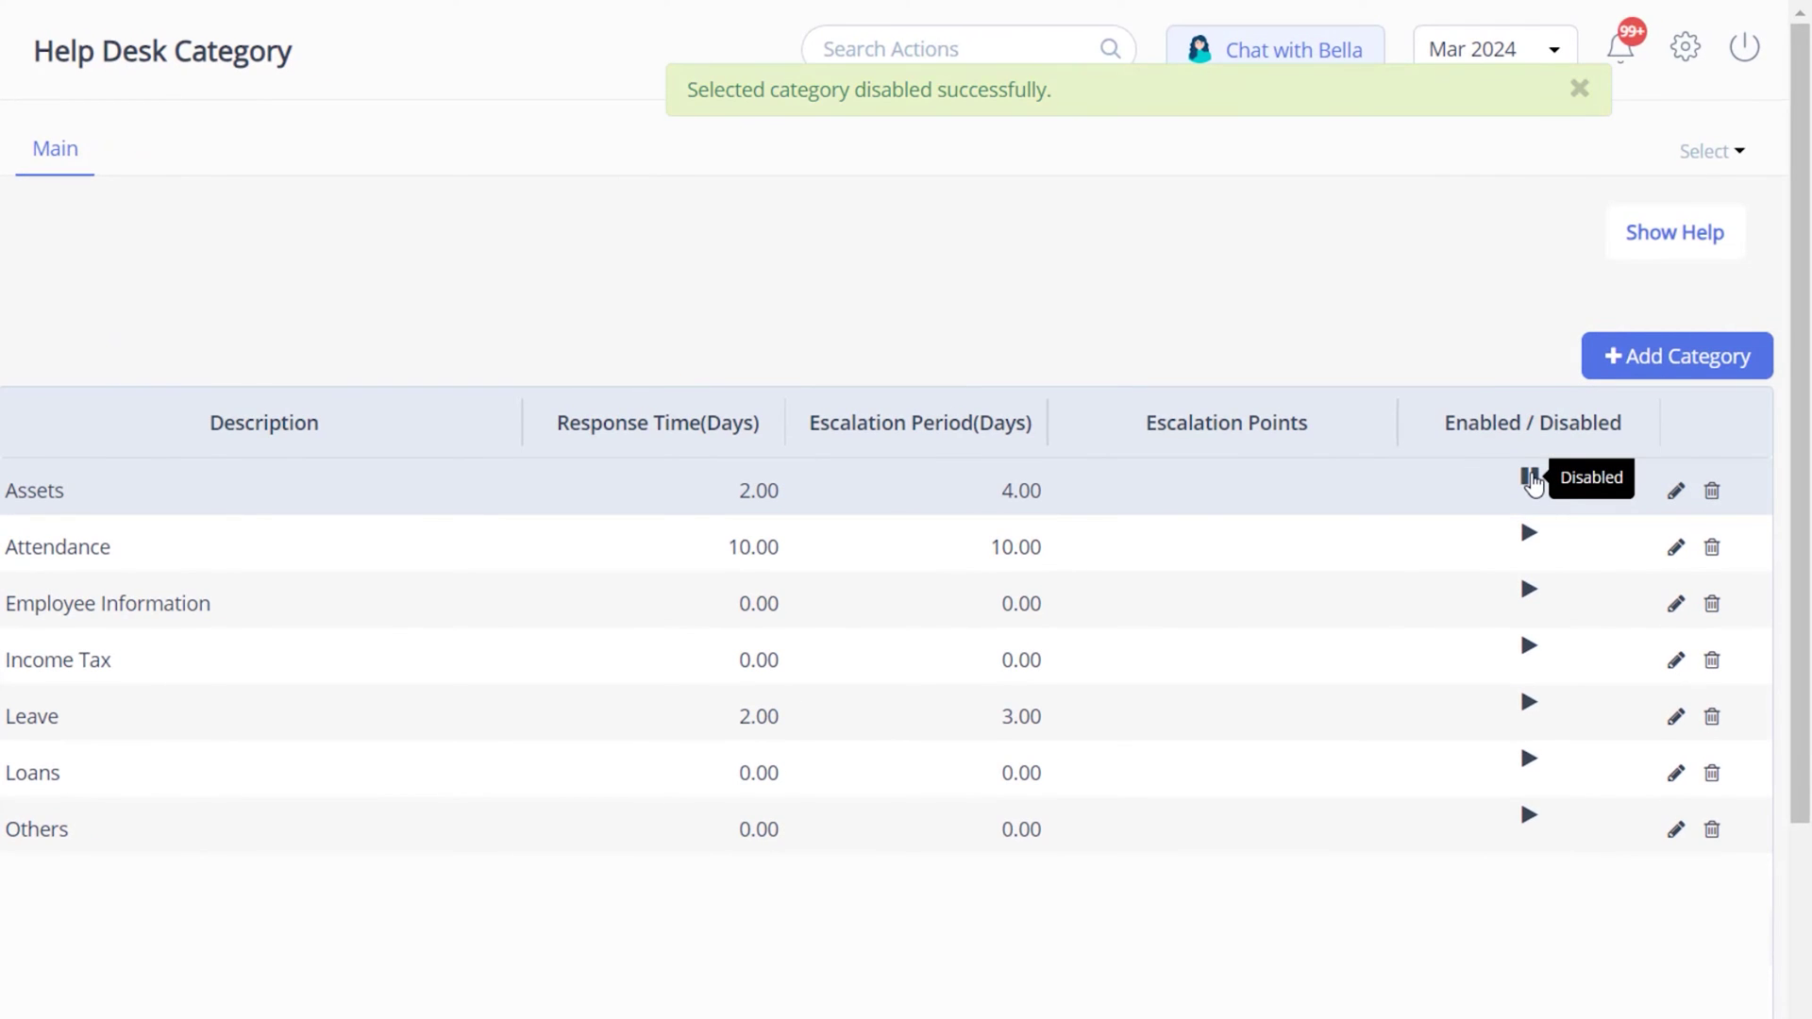
click(1530, 478)
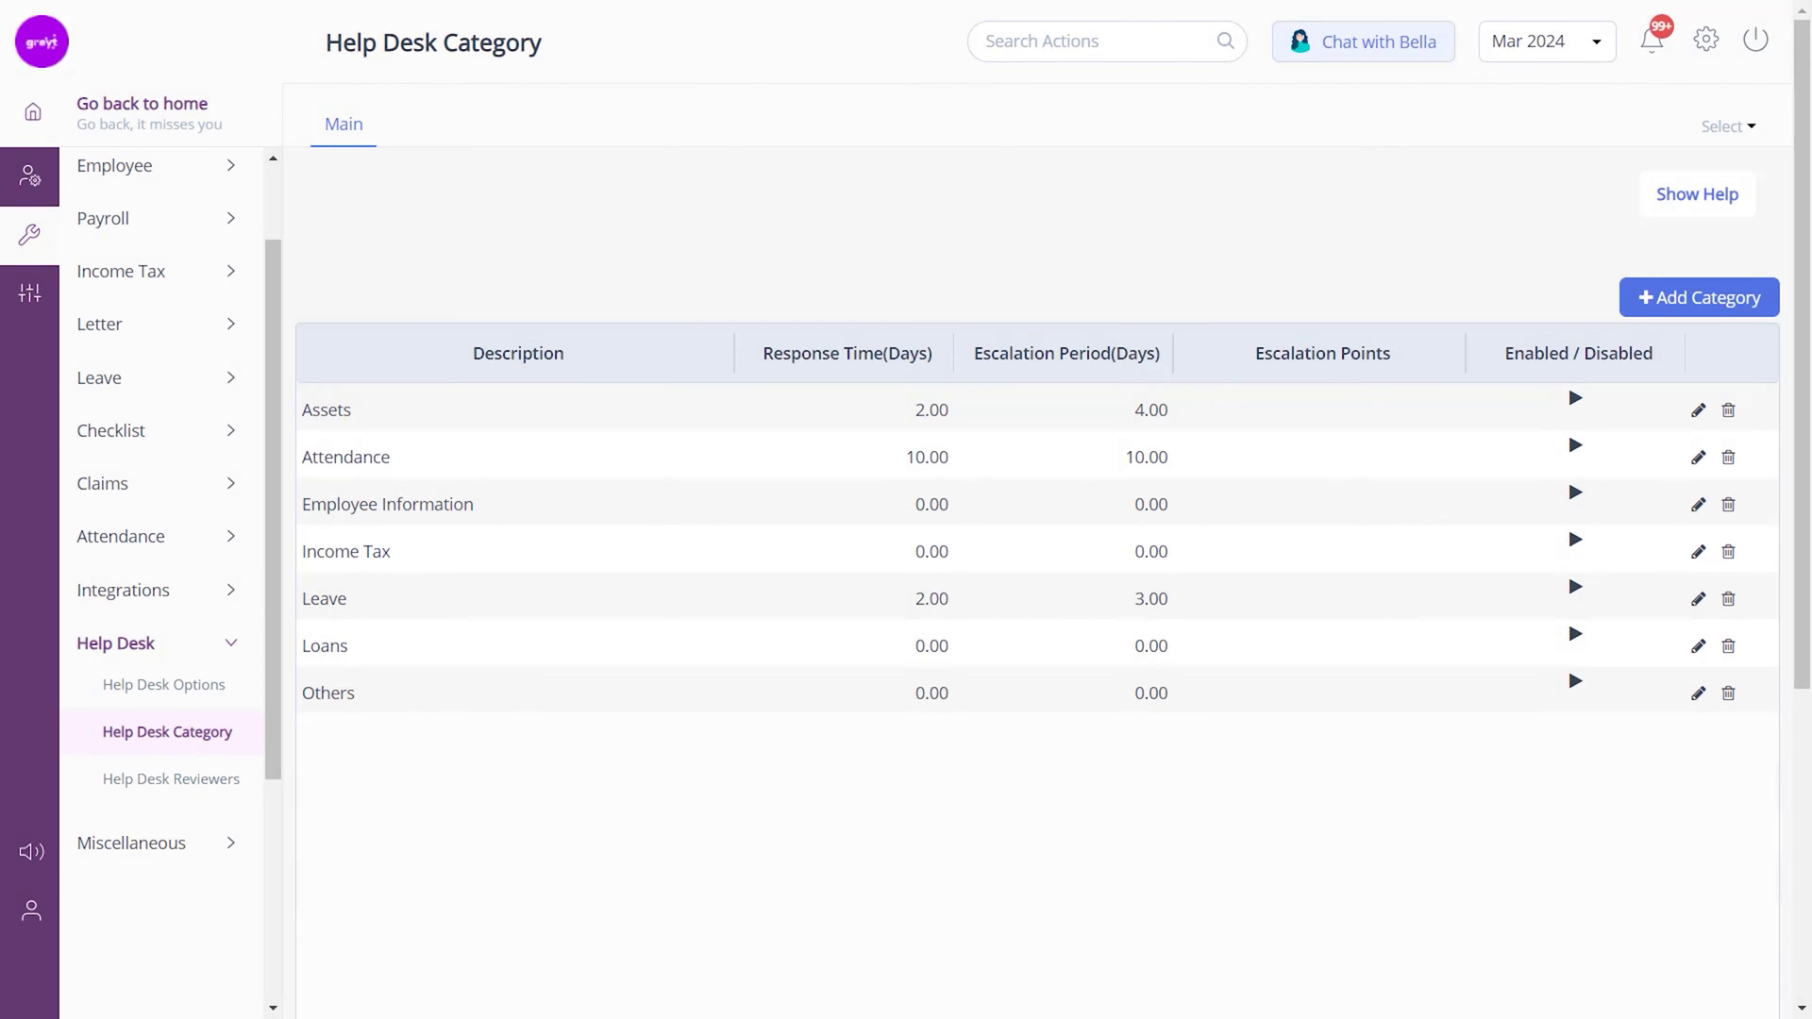
- Open the Help Desk Reviewers page from the sidebar
click(170, 778)
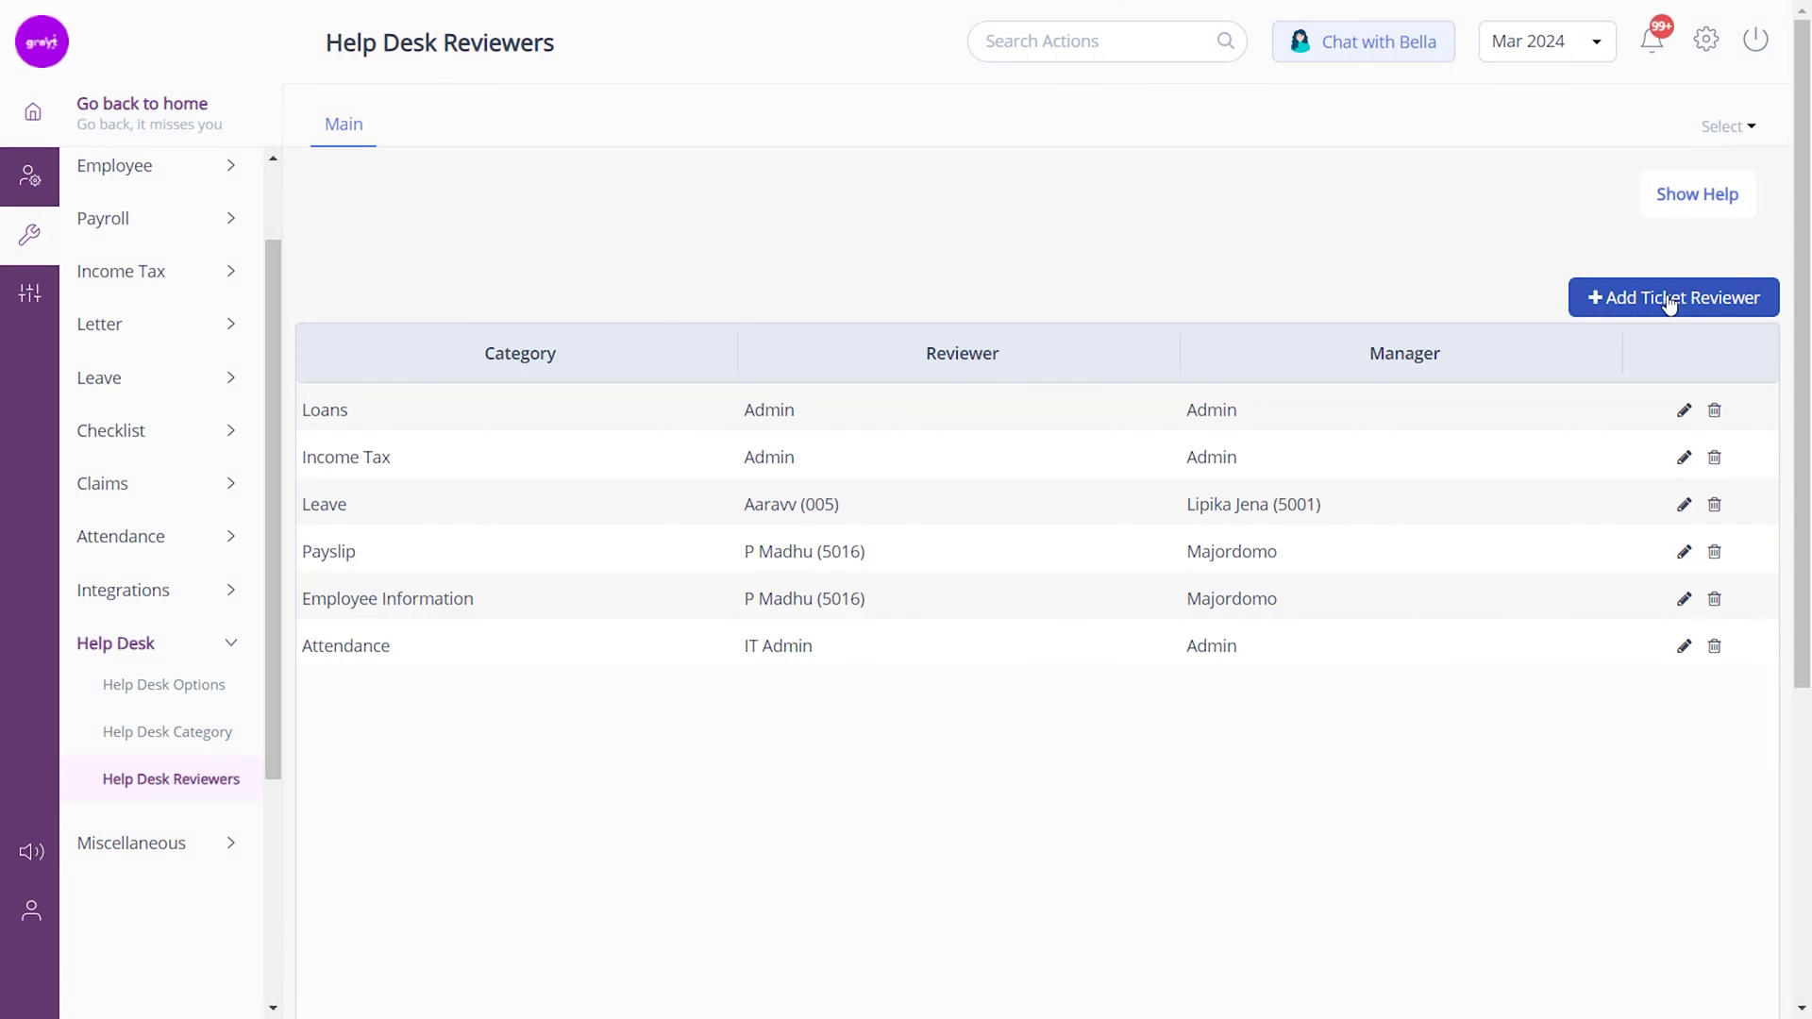
- Start a new ticket reviewer entry for the Assets help desk category
click(1668, 298)
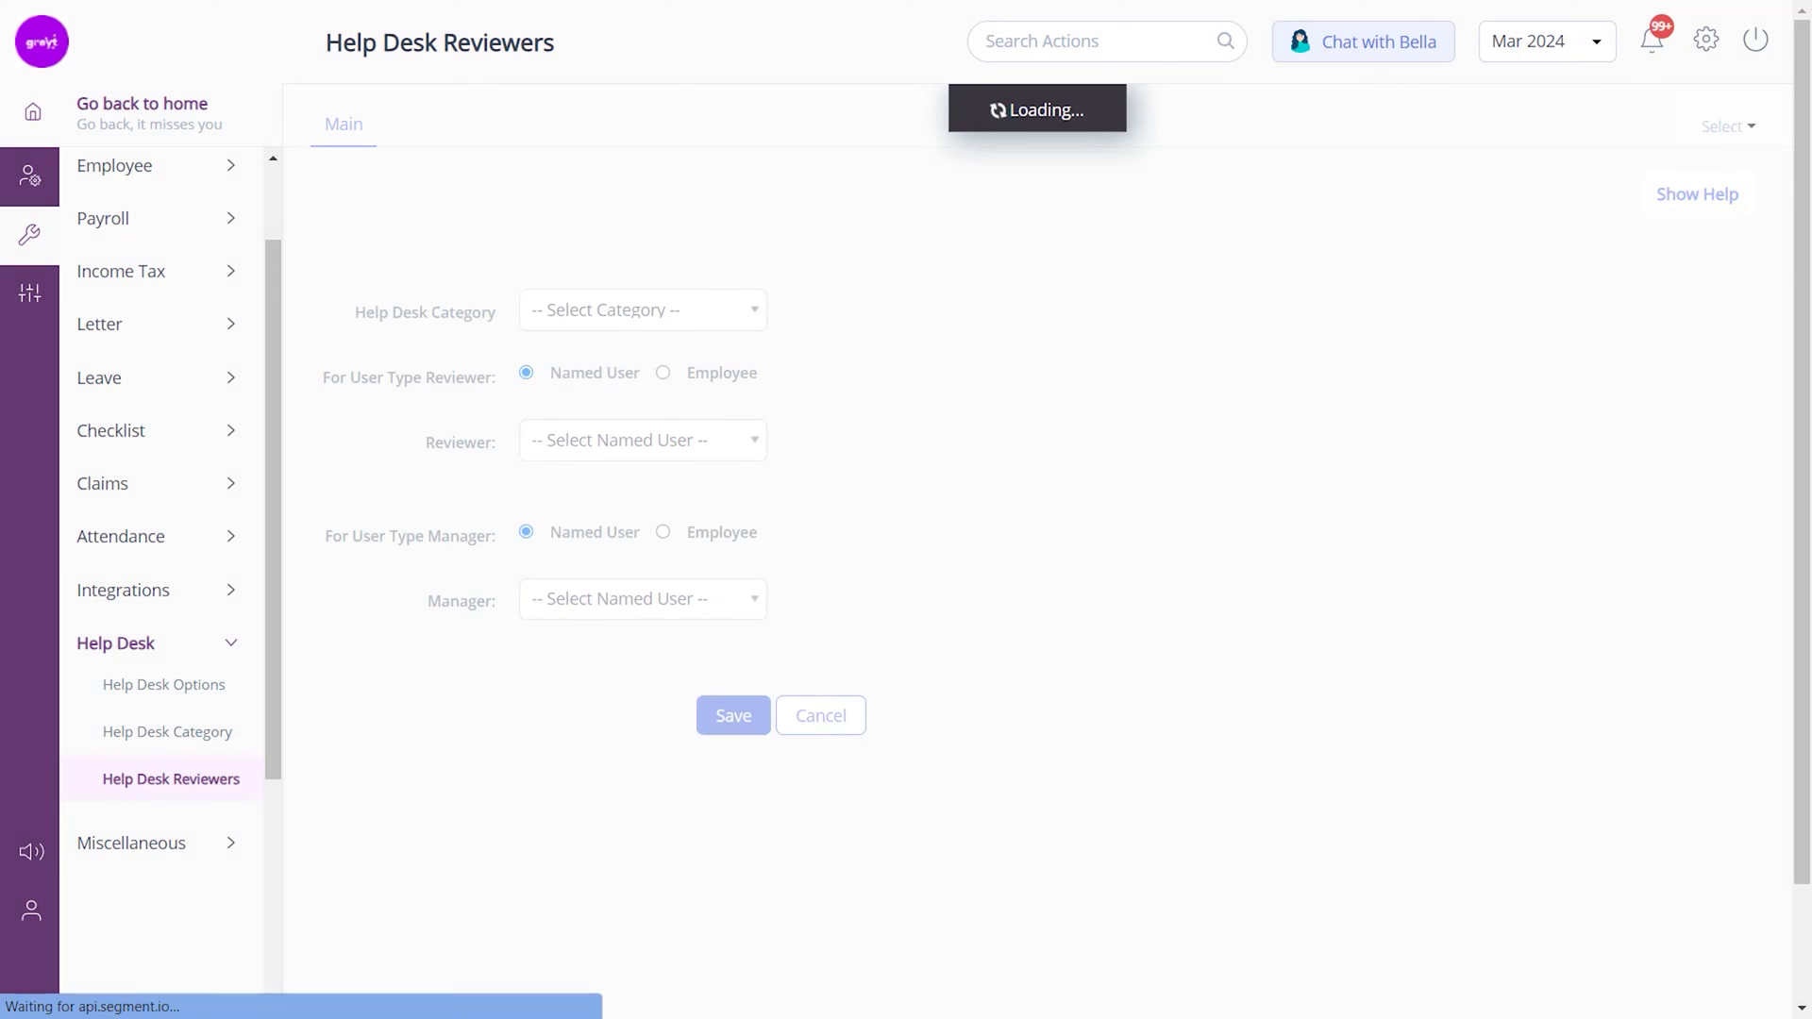
click(730, 311)
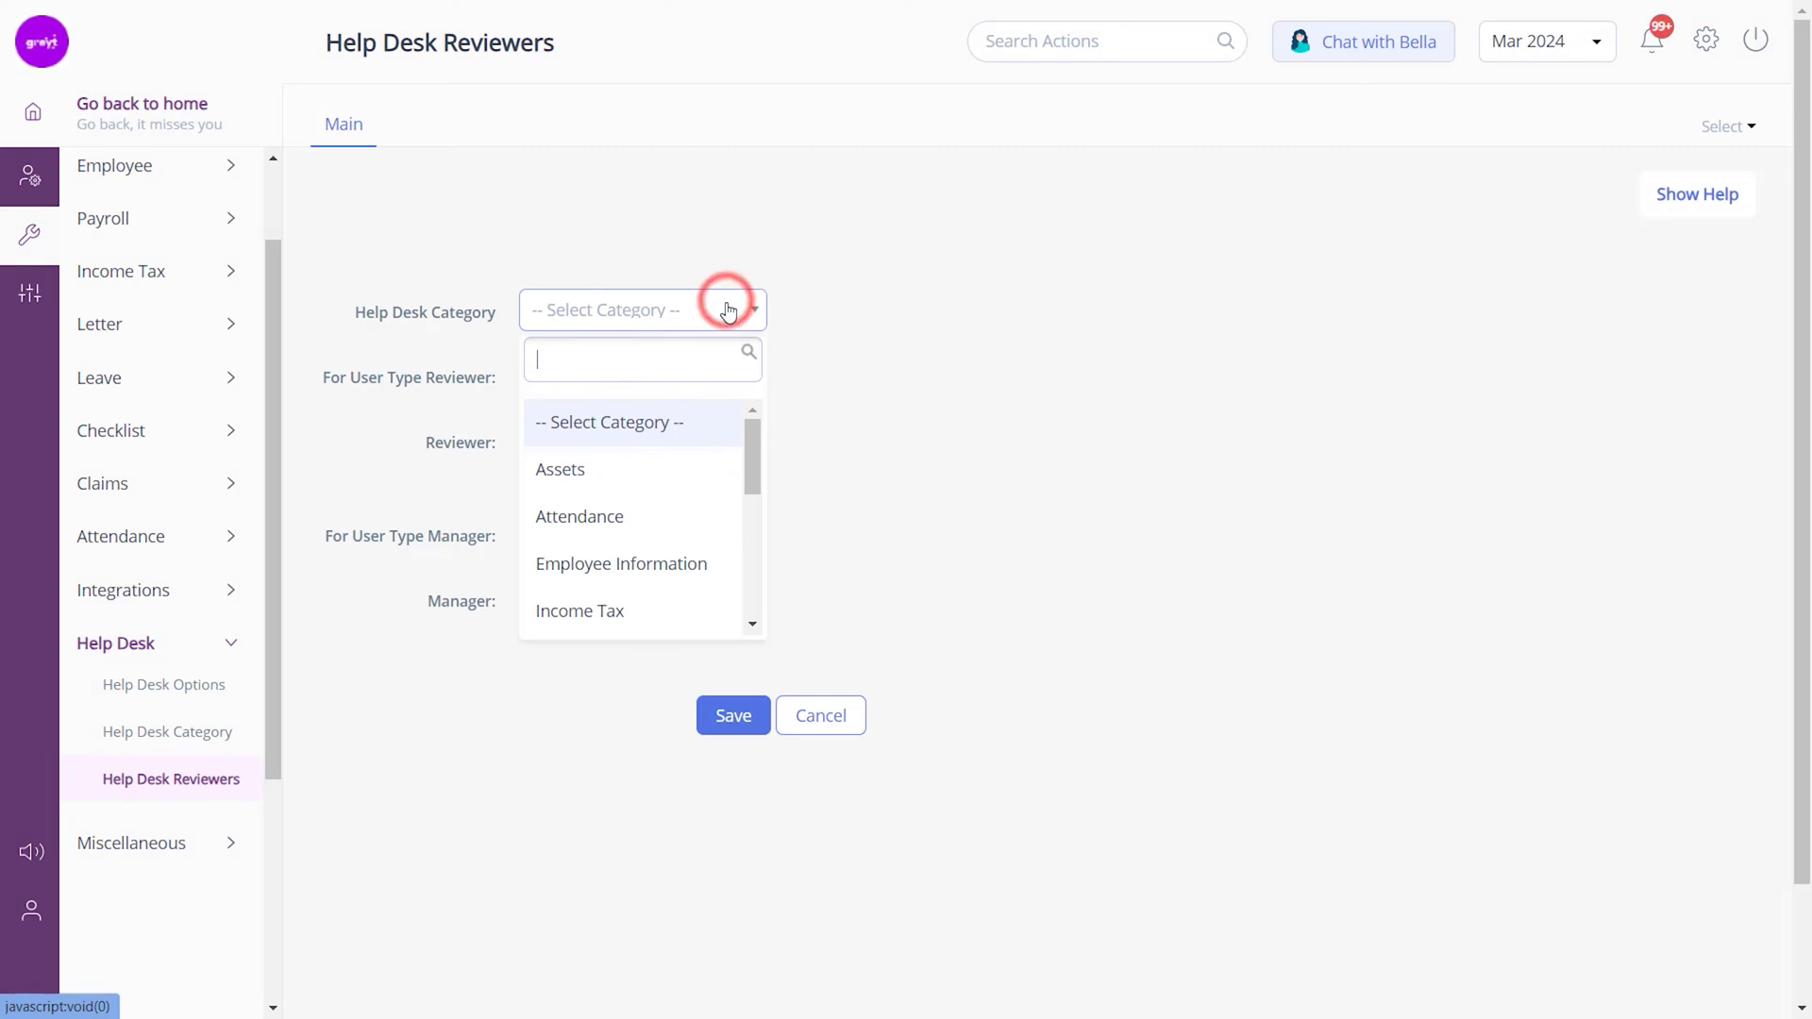
click(646, 469)
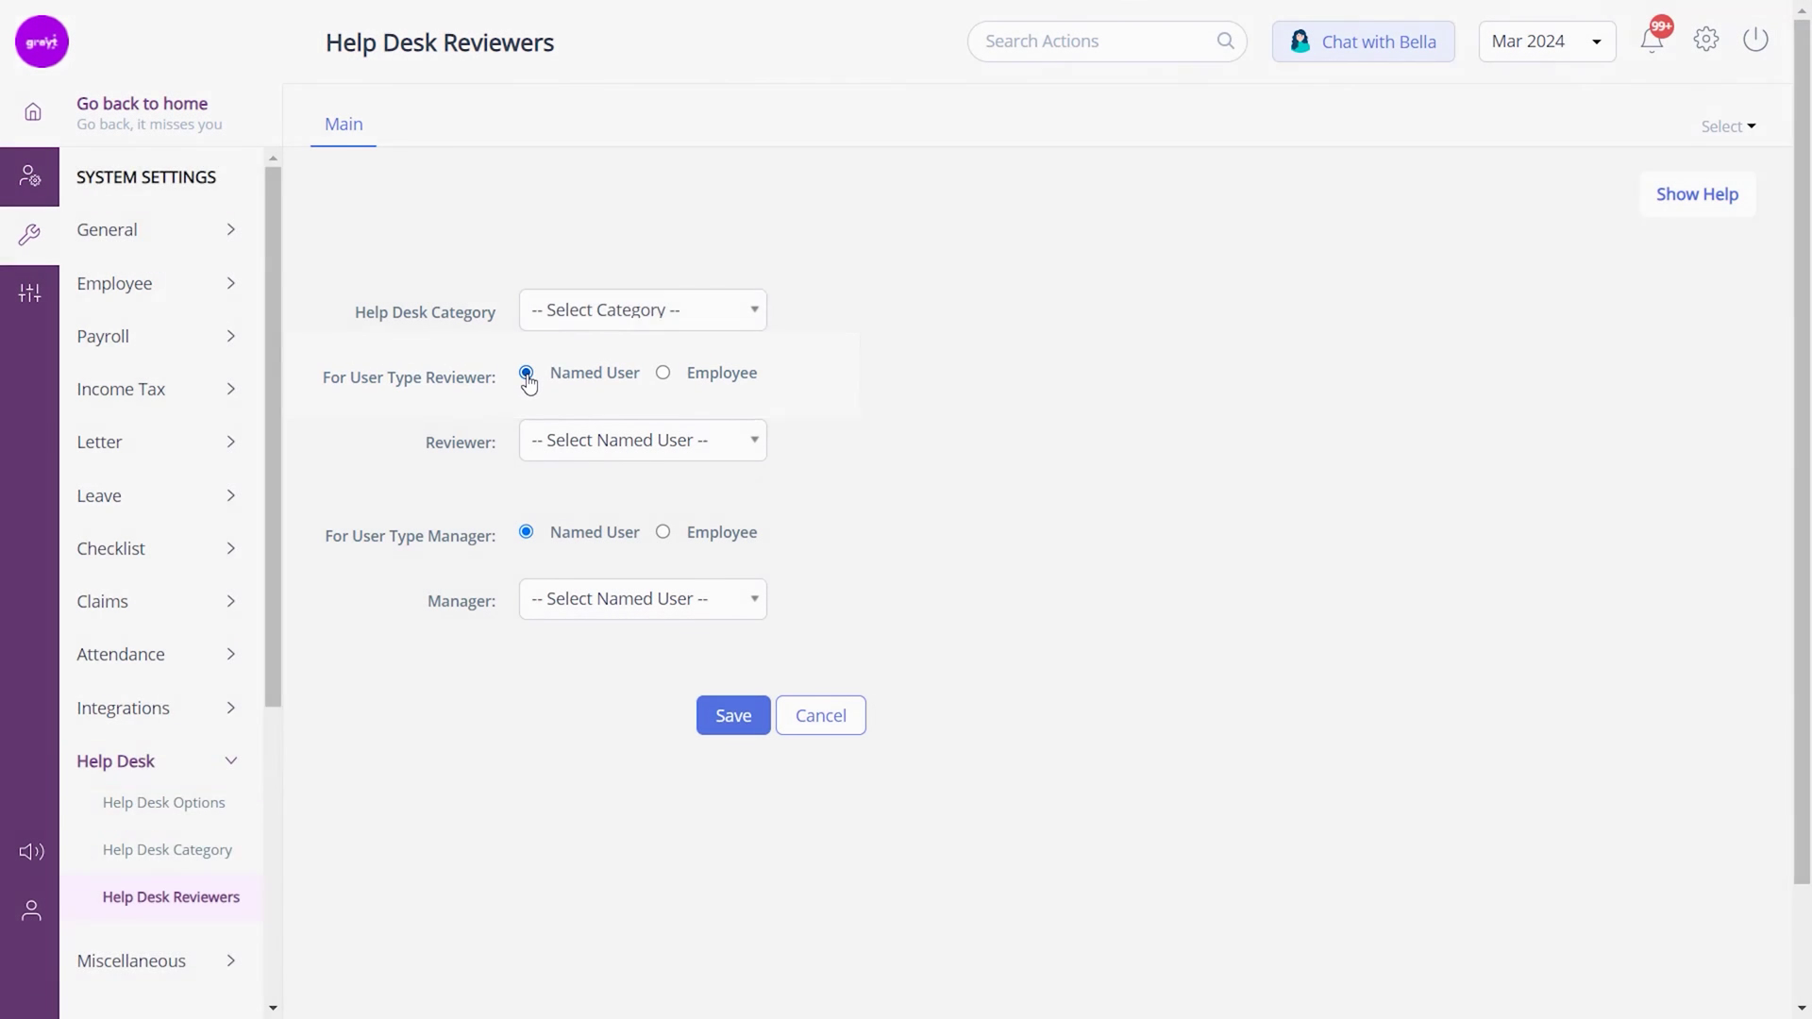
- Assign the reviewer by switching to Employee and picking the match for the search '5'
click(697, 439)
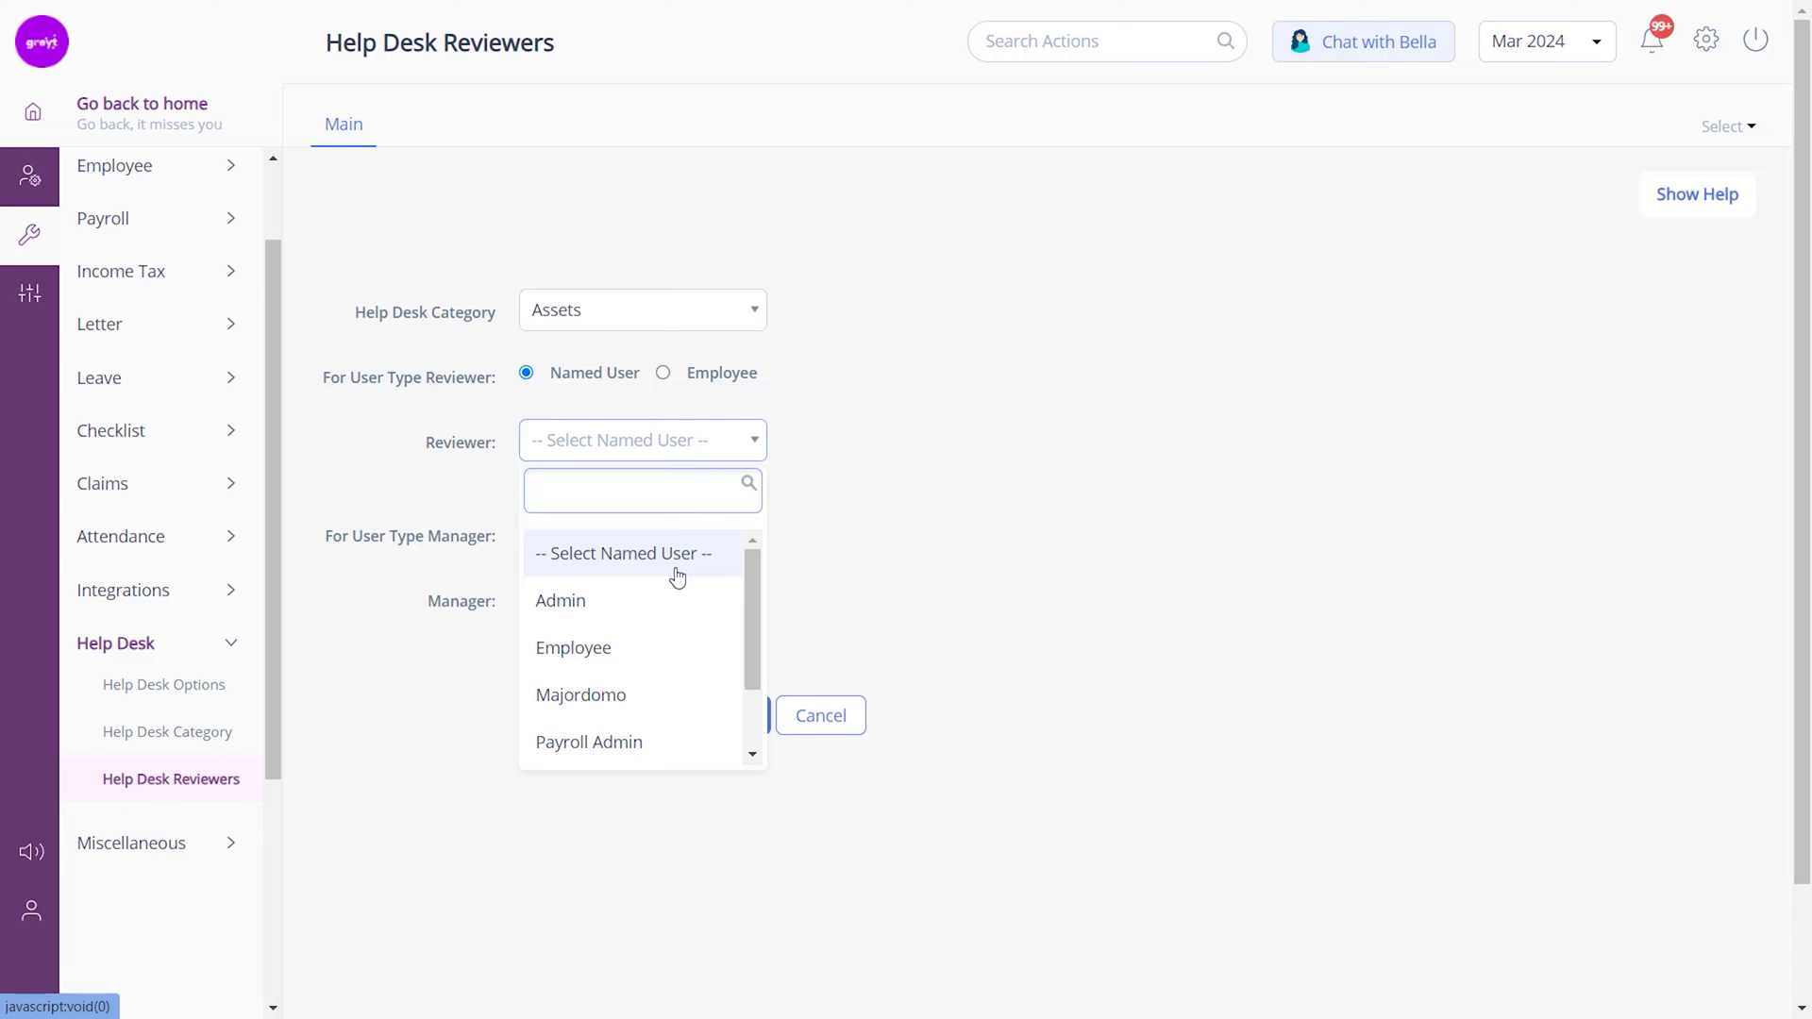
click(663, 373)
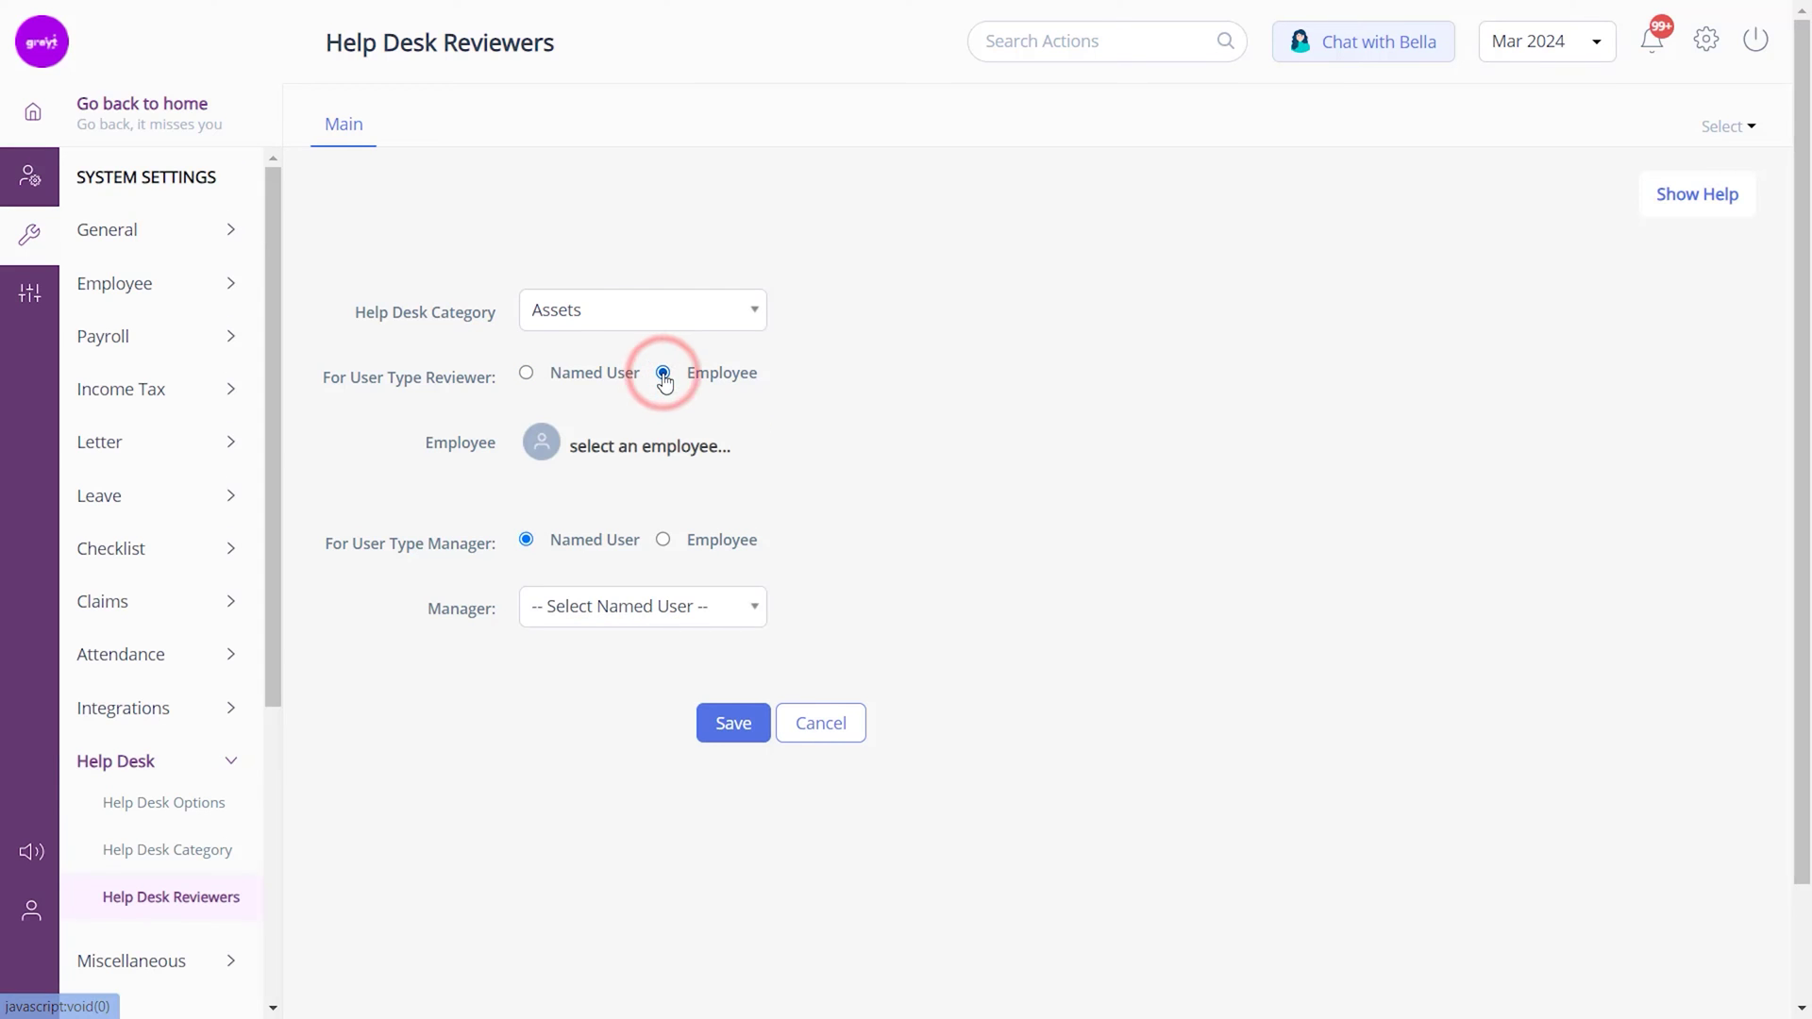
click(604, 448)
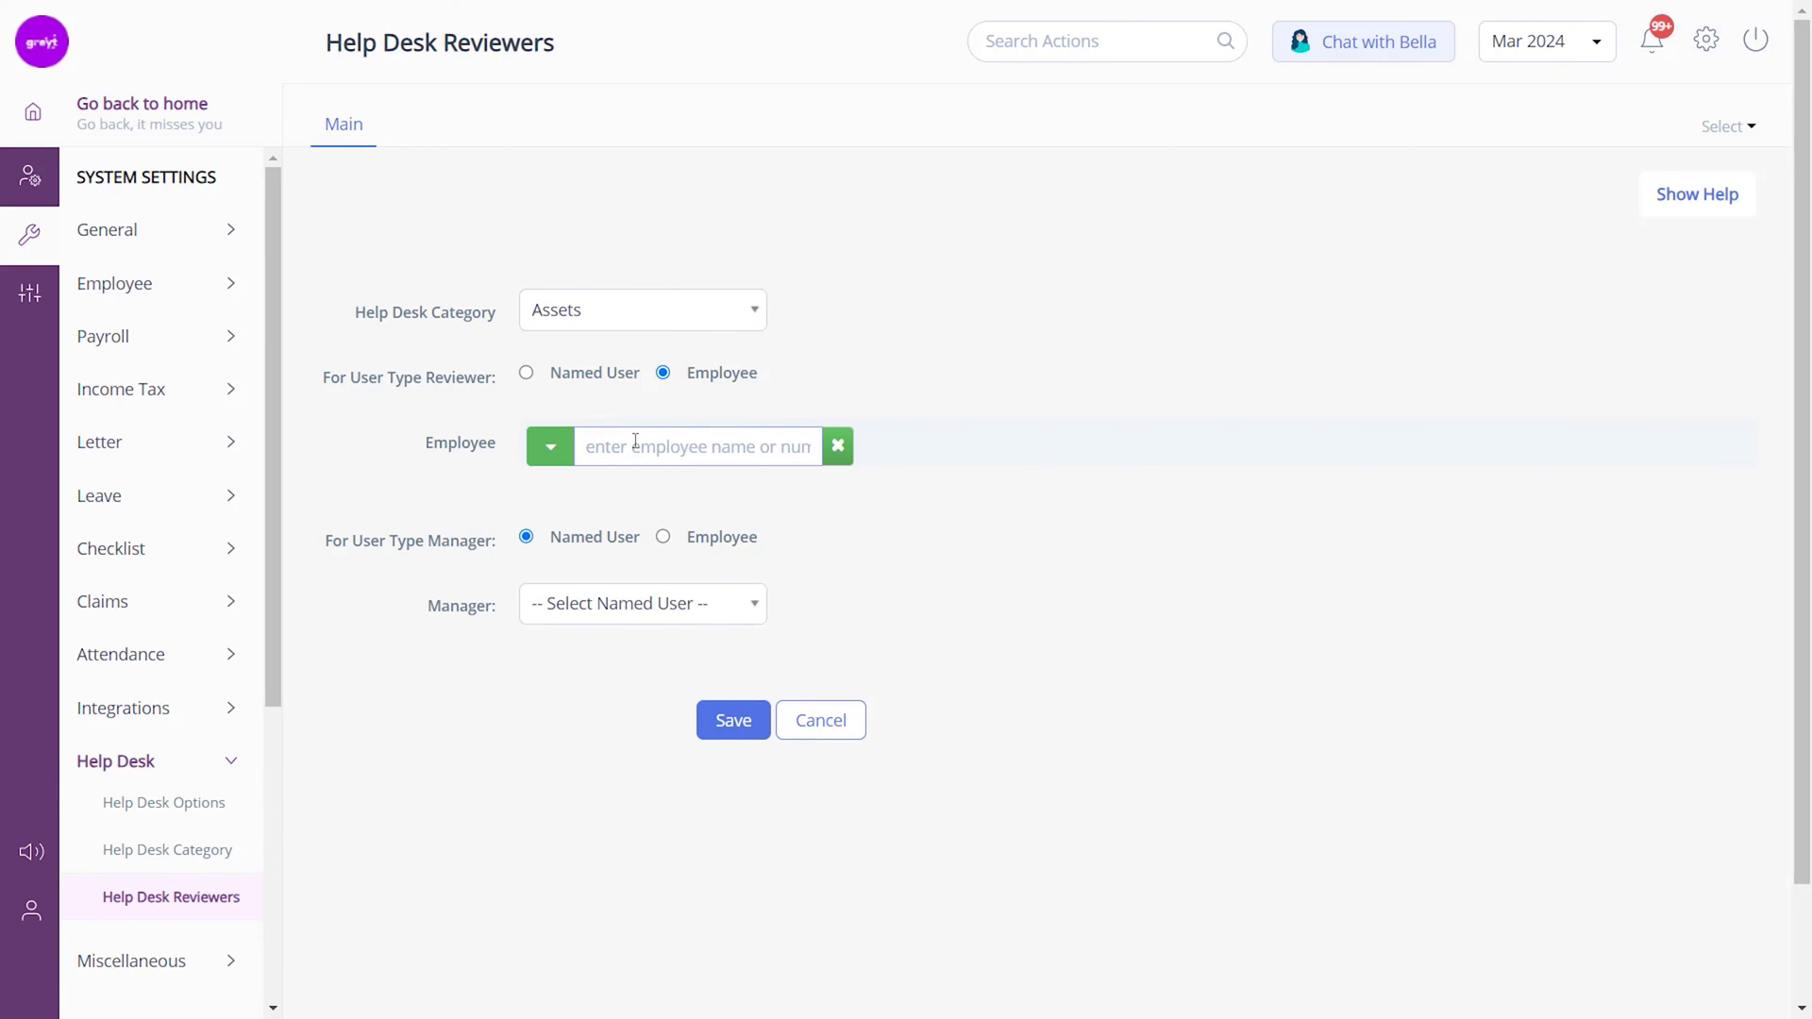
text(5014)
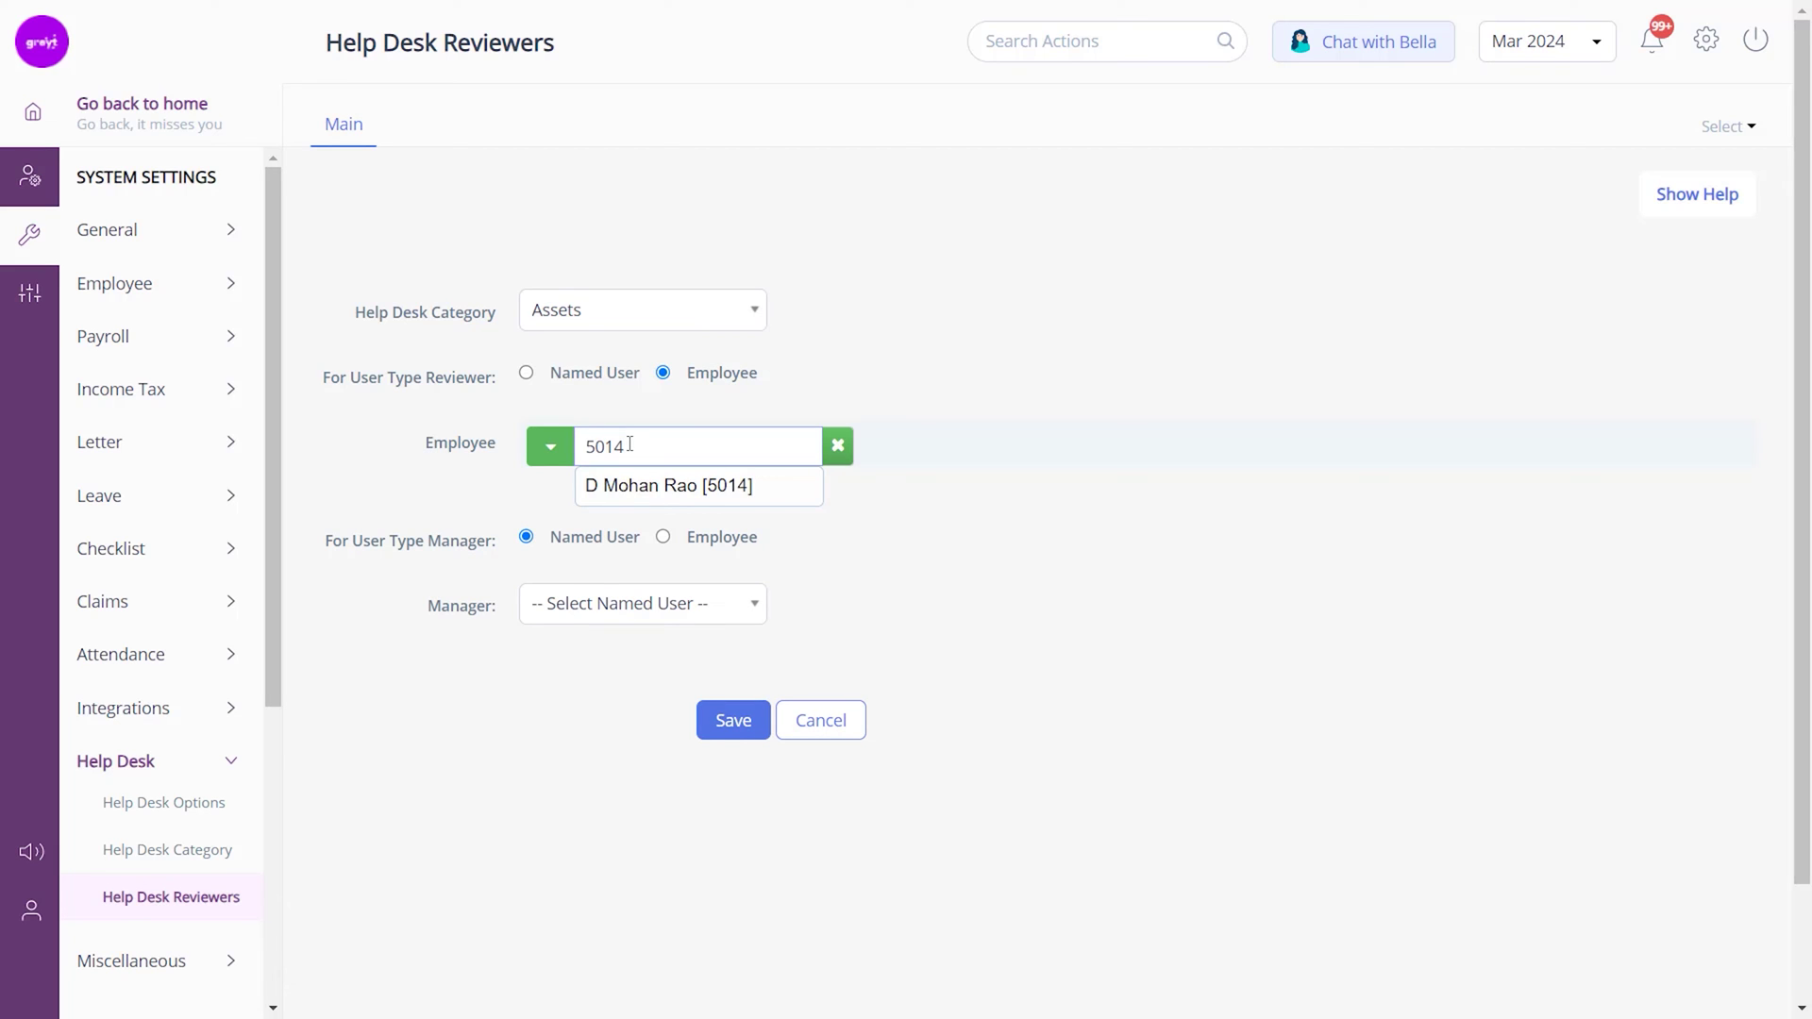
click(654, 486)
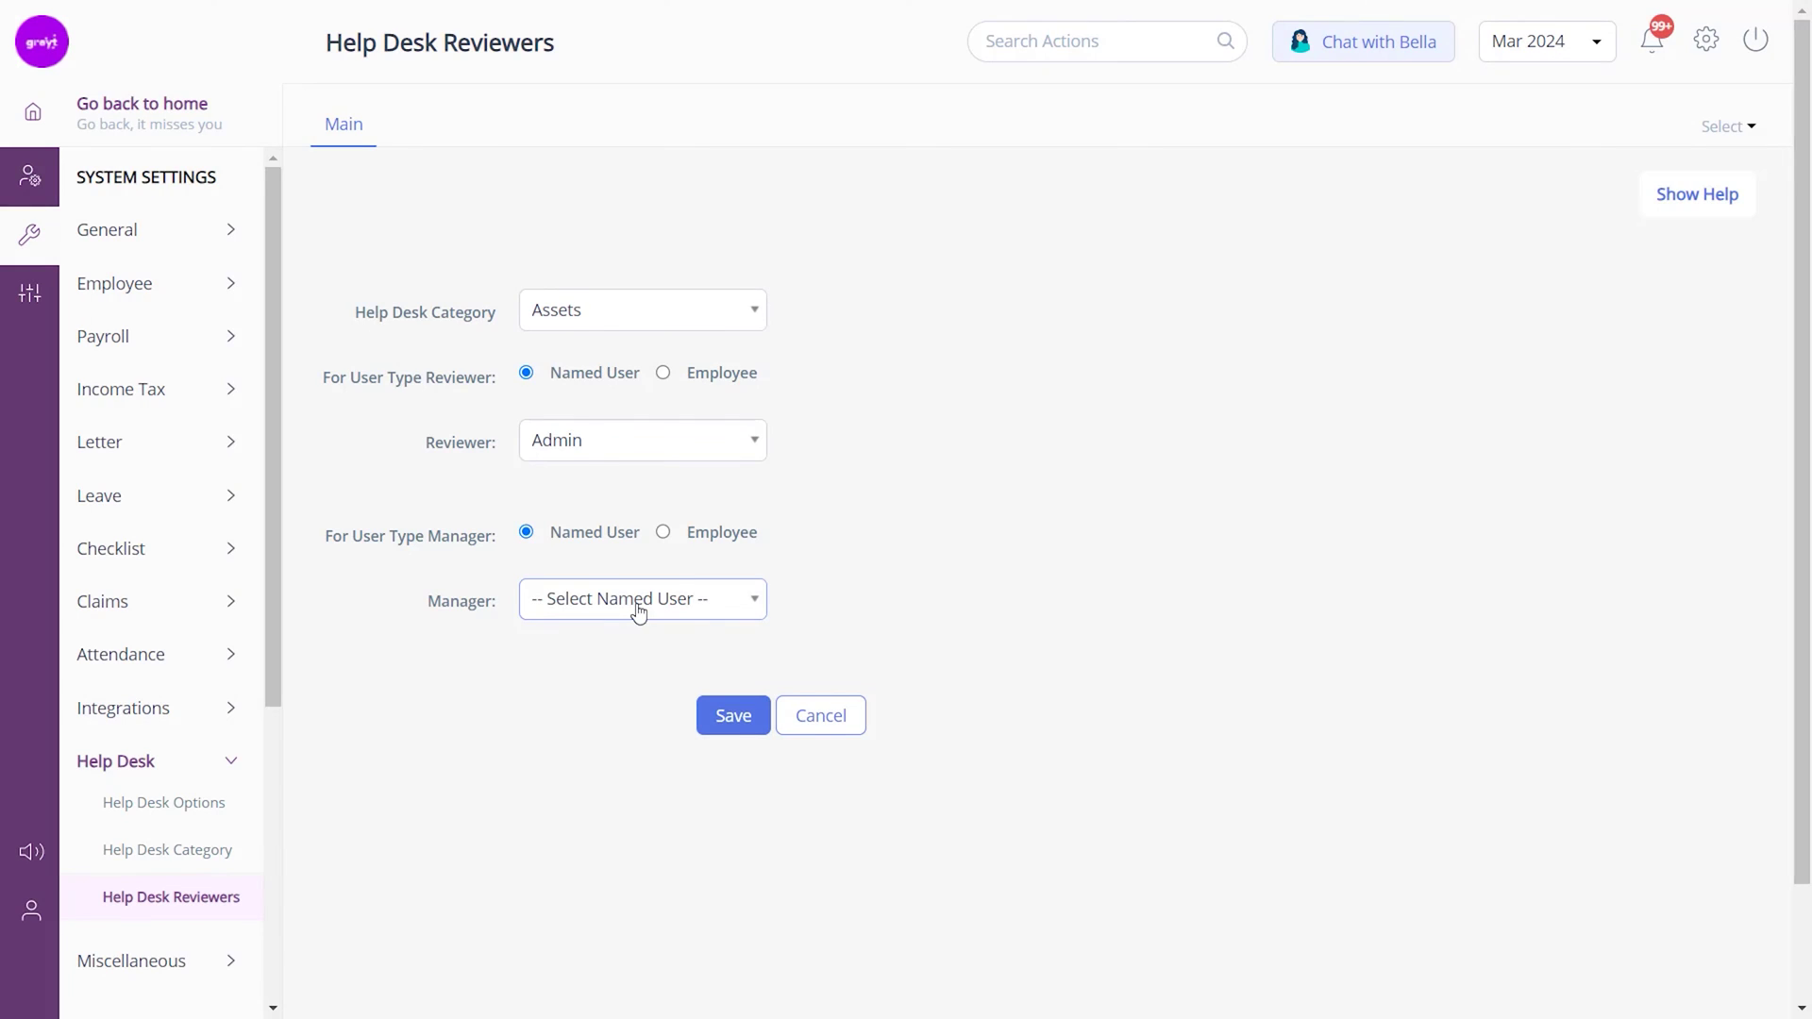
- Set the manager to the employee found by searching '5', and save the Assets reviewer entry
click(664, 531)
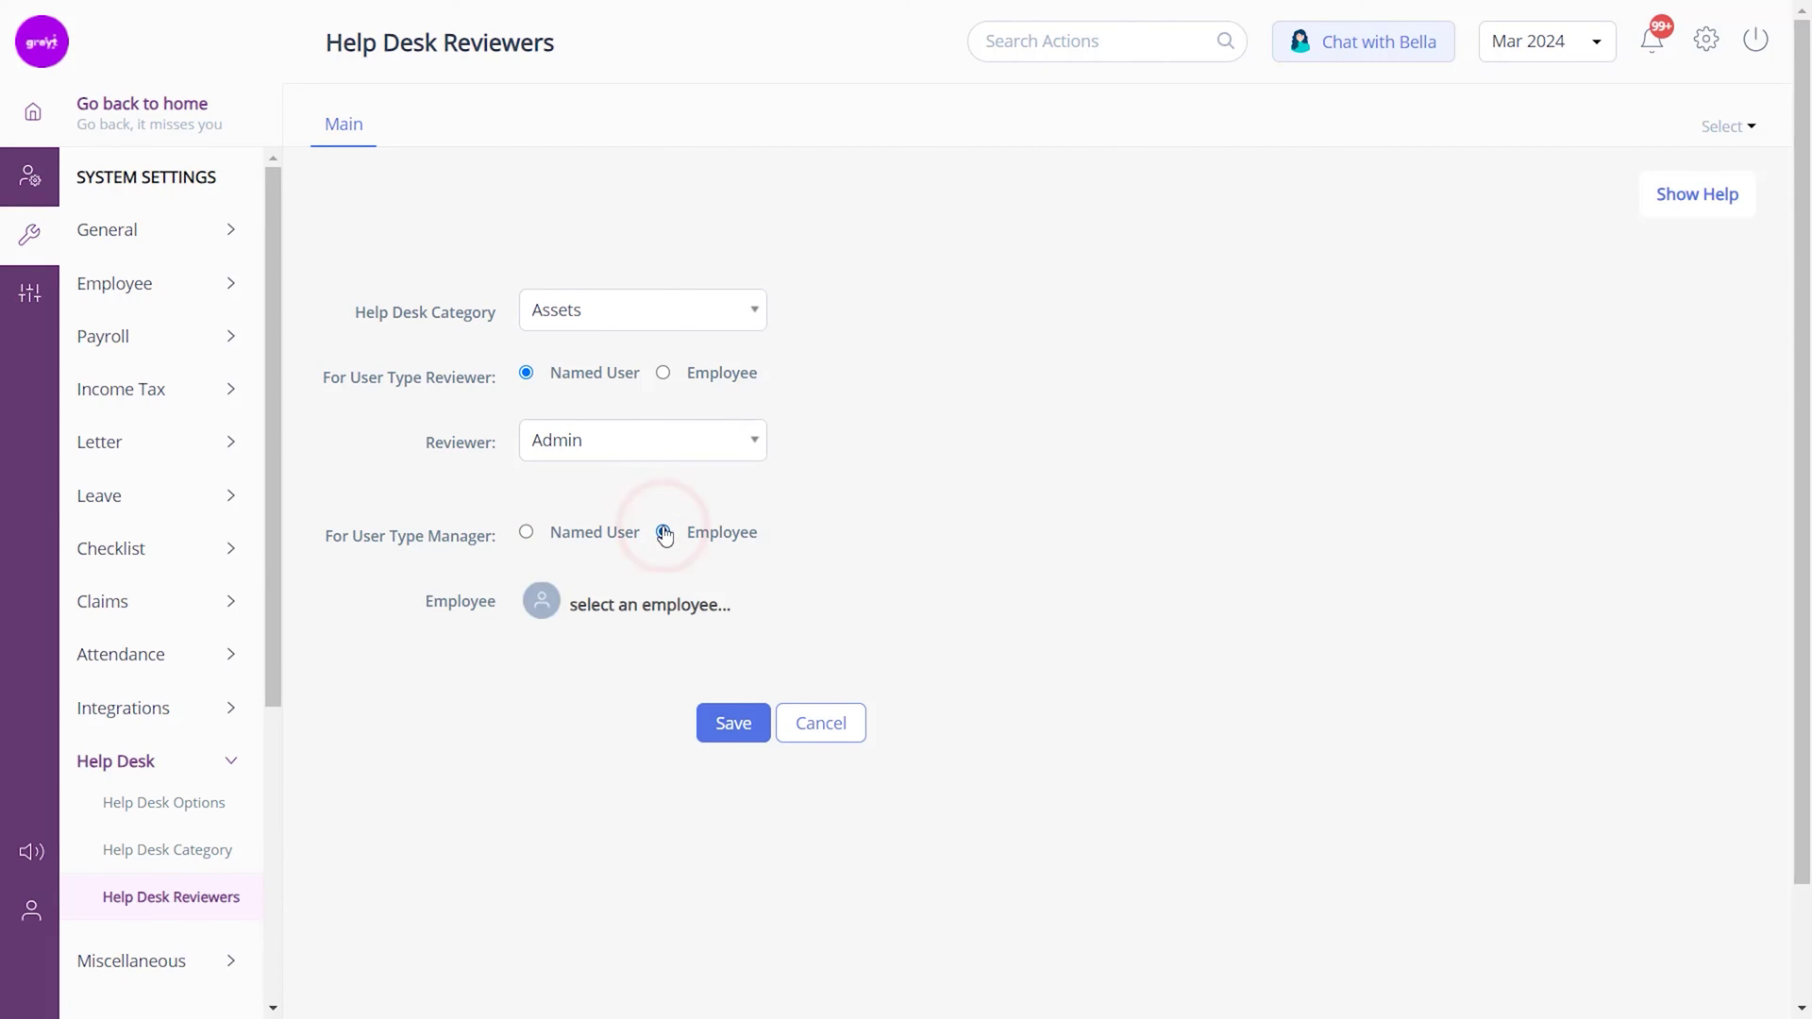
click(628, 605)
text(50)
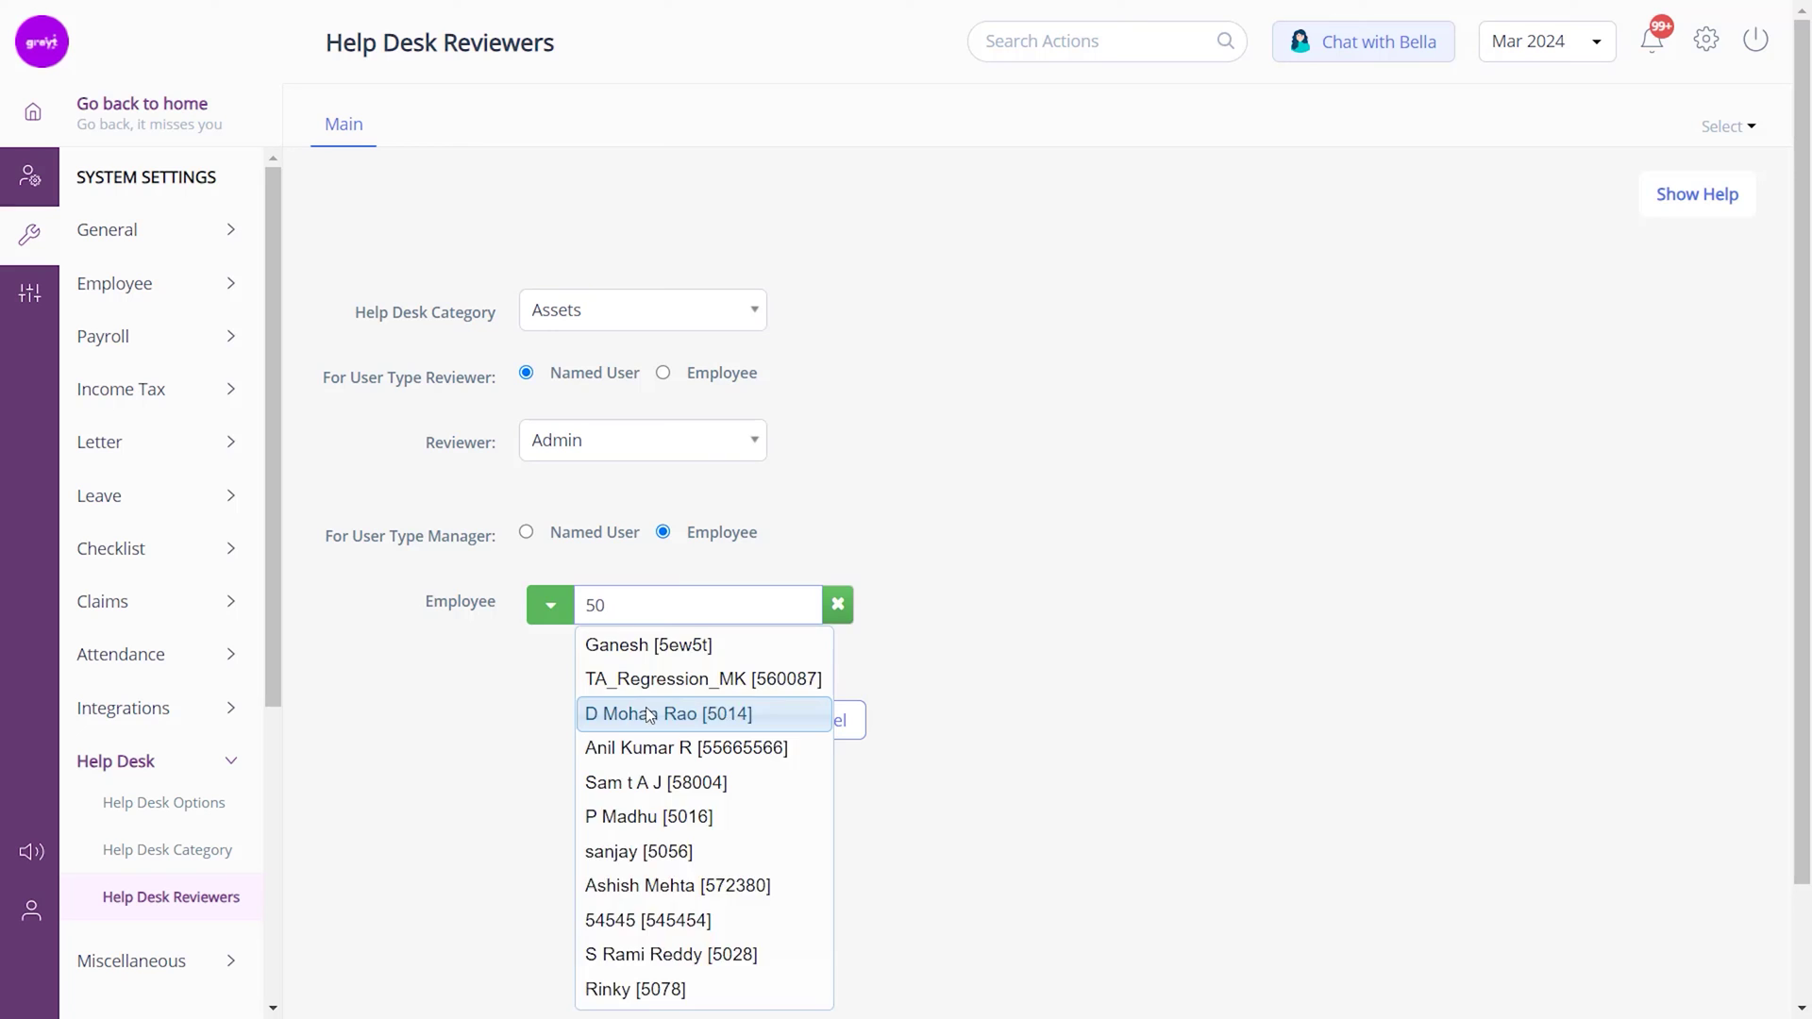
click(676, 675)
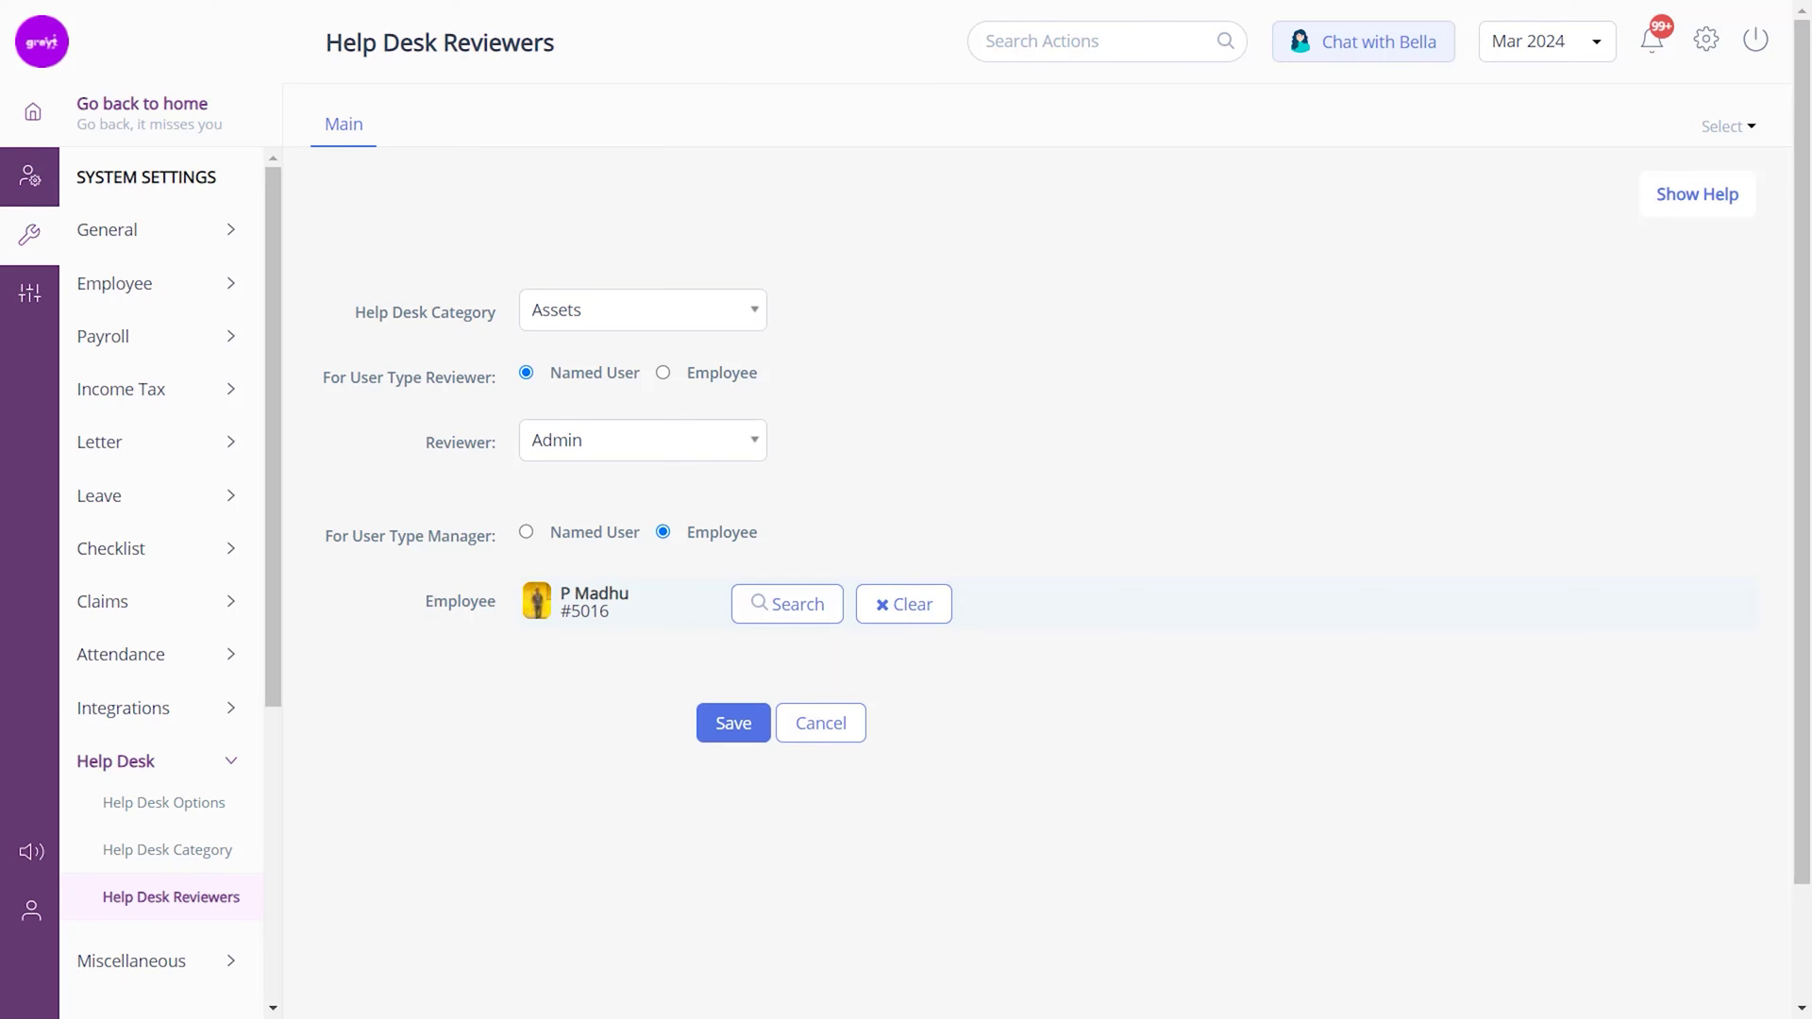
click(732, 725)
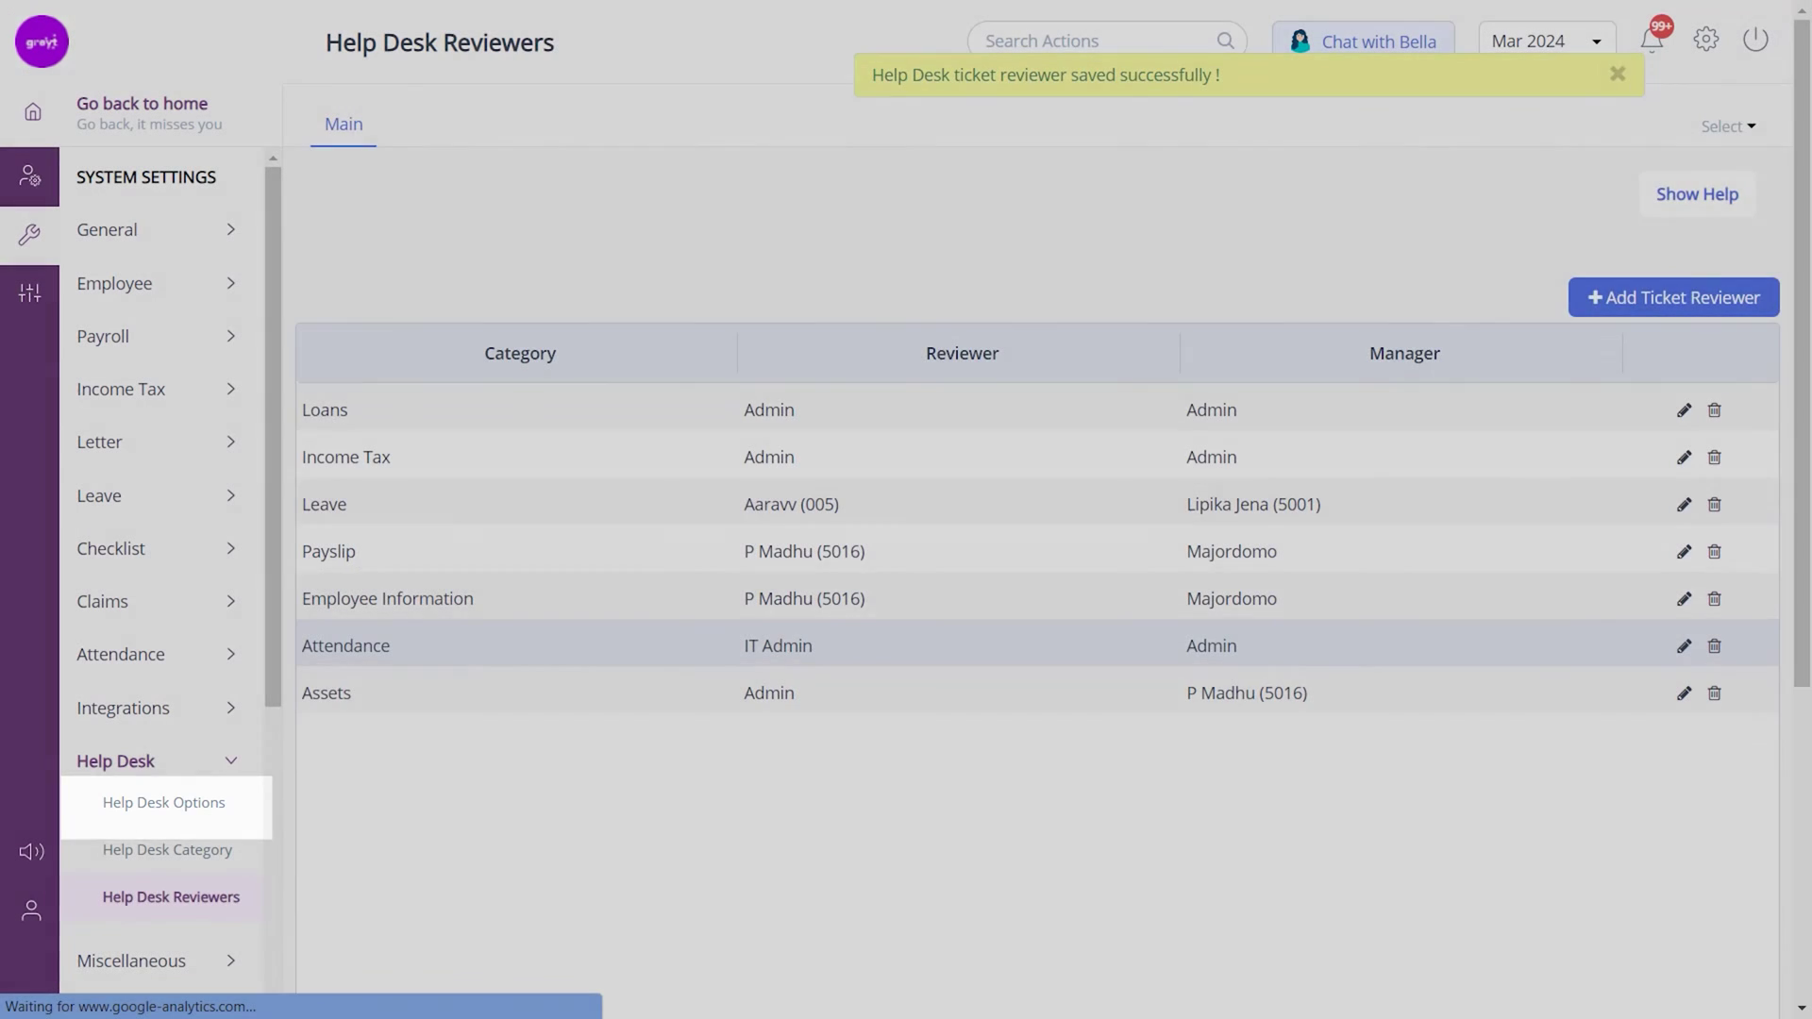
- Set Help Desk Options to auto-close after 2 days with escalation and multiple reviewers enabled, and save
click(223, 810)
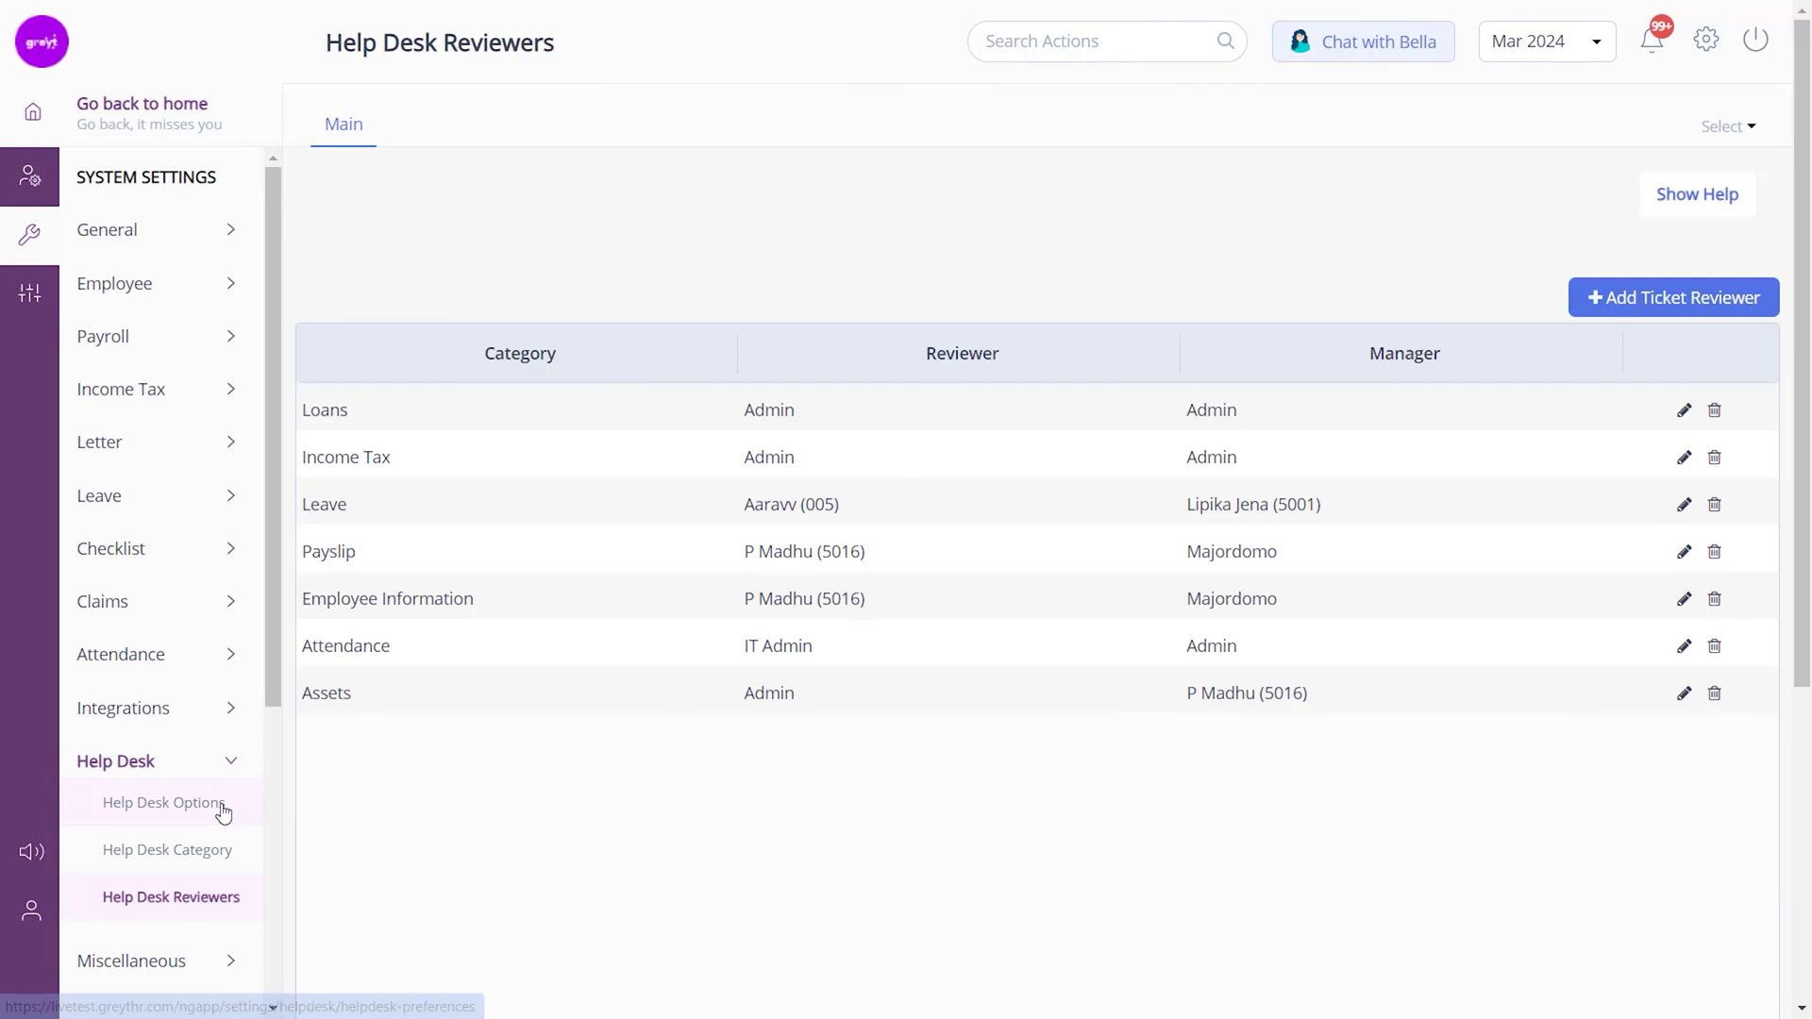
click(223, 808)
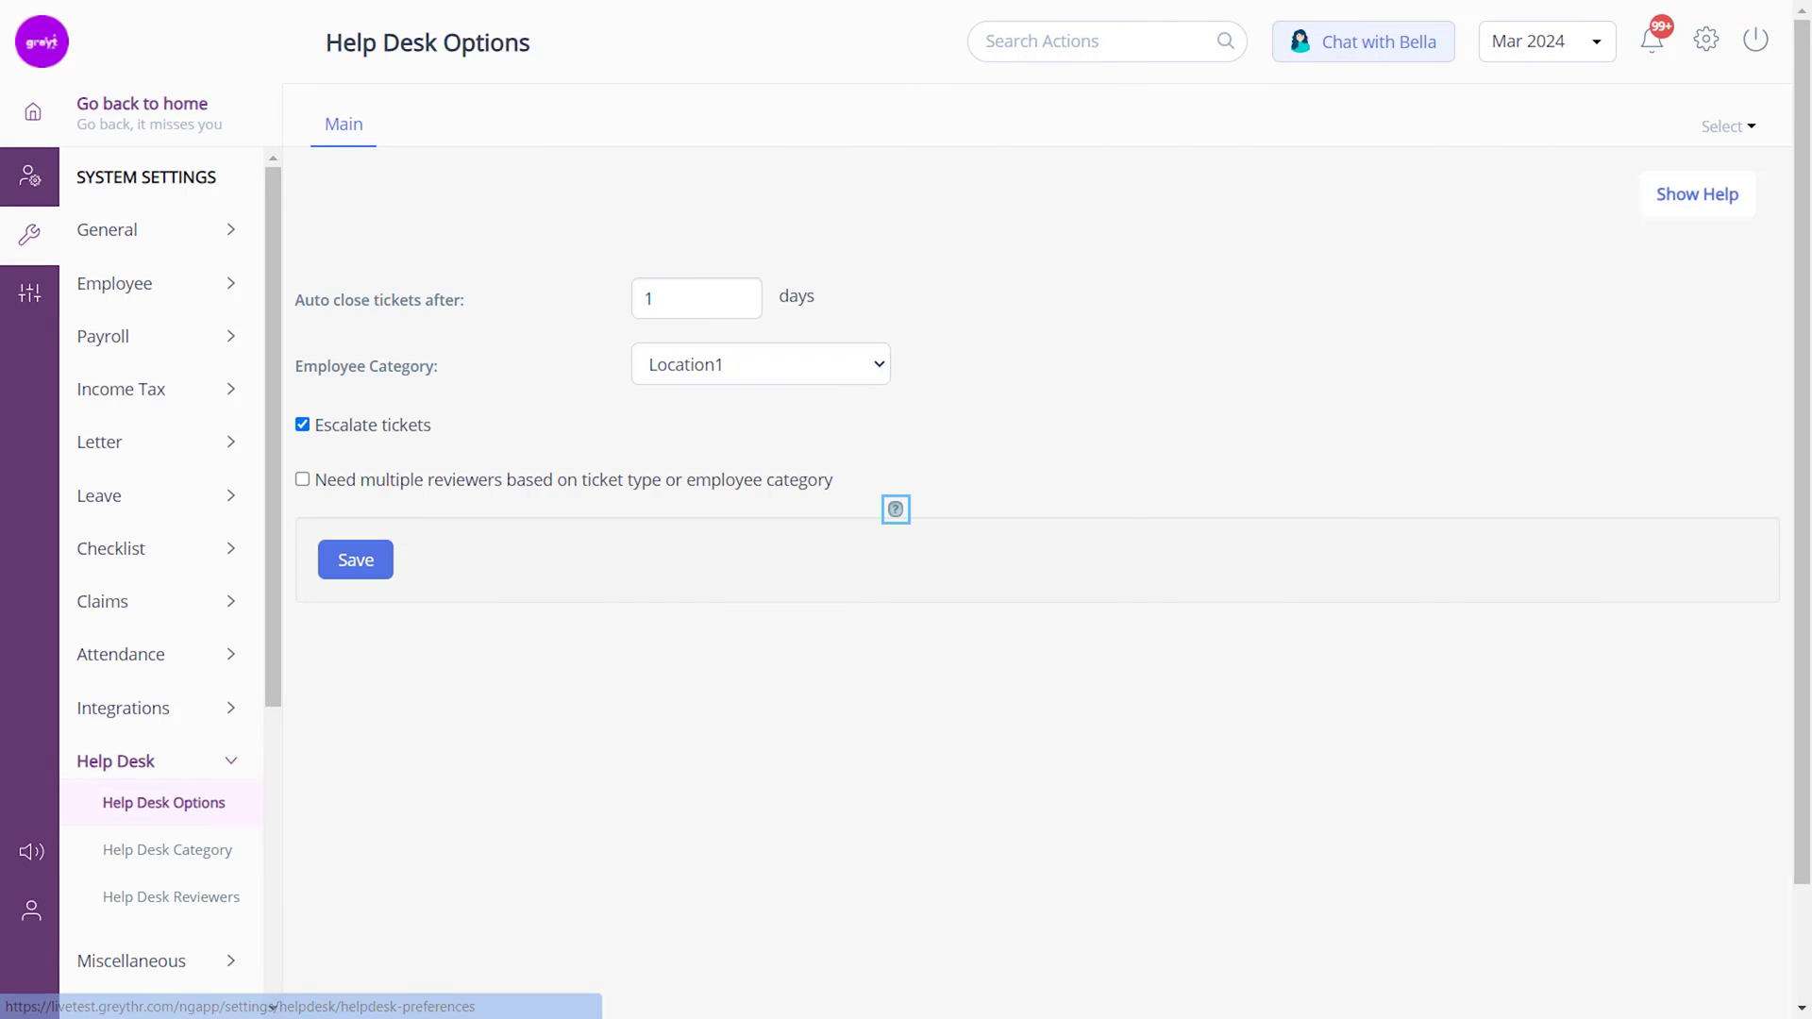
click(741, 293)
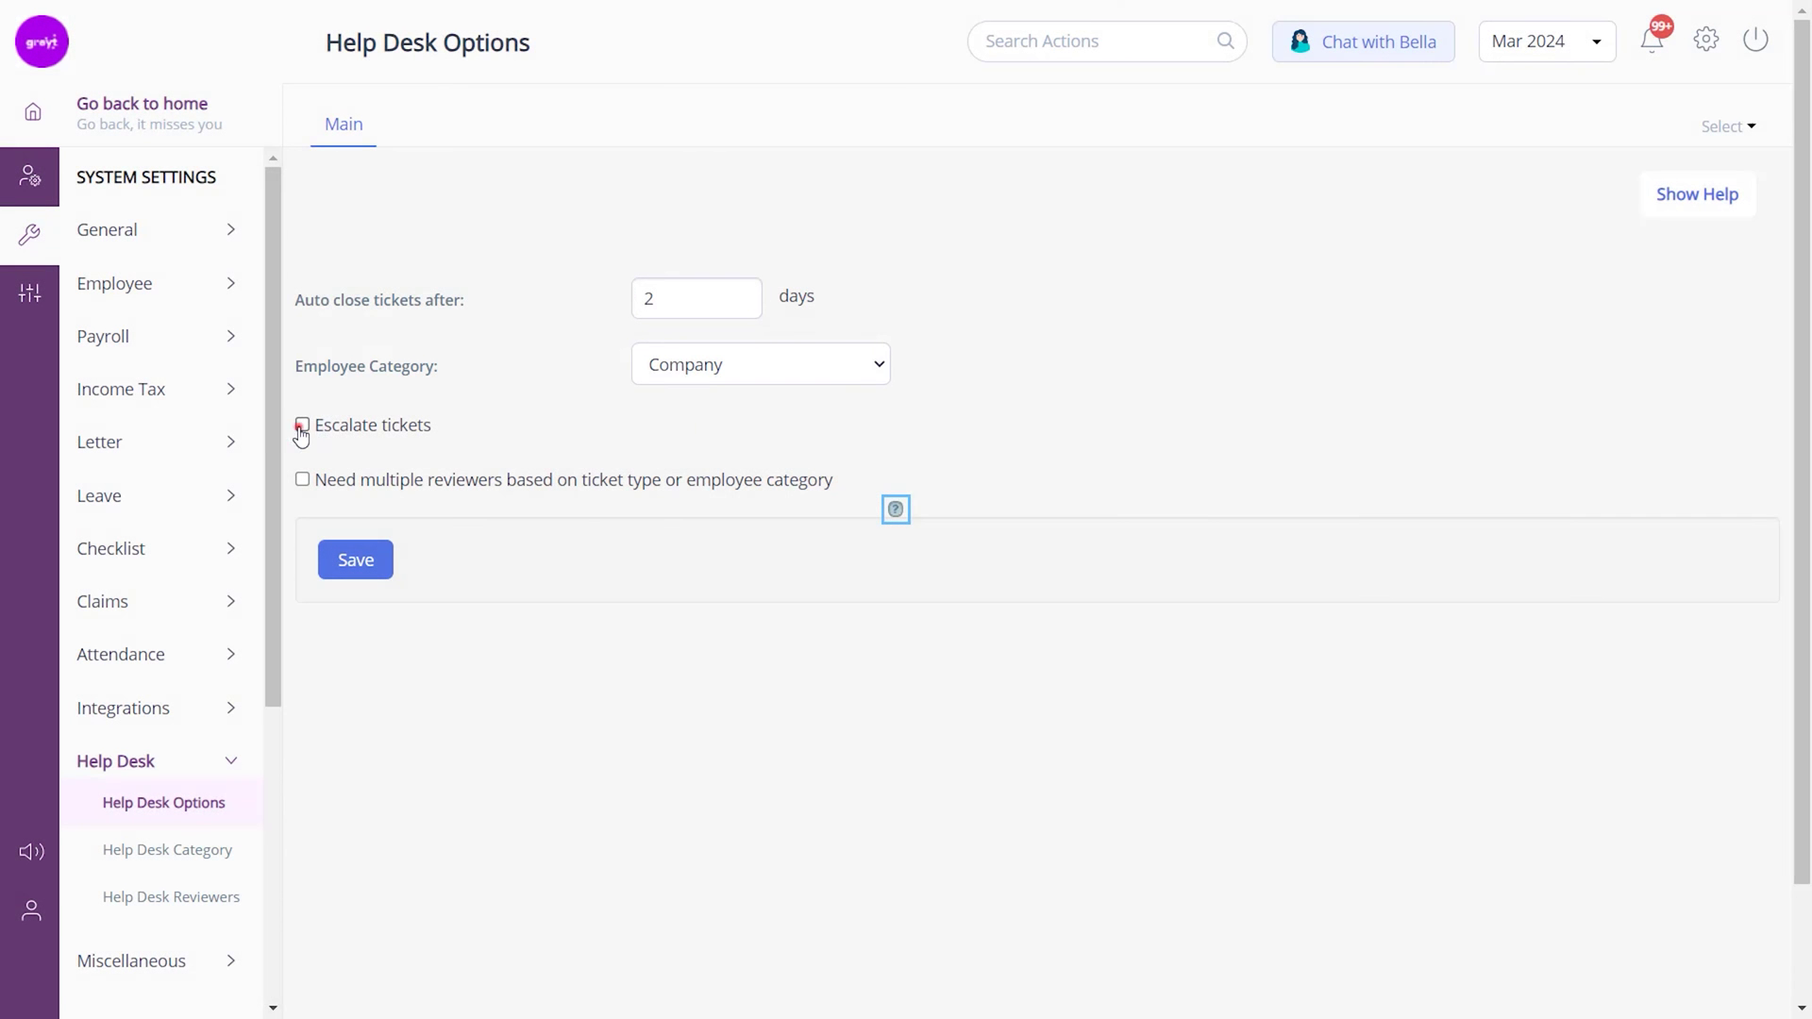
click(302, 427)
click(302, 480)
click(356, 569)
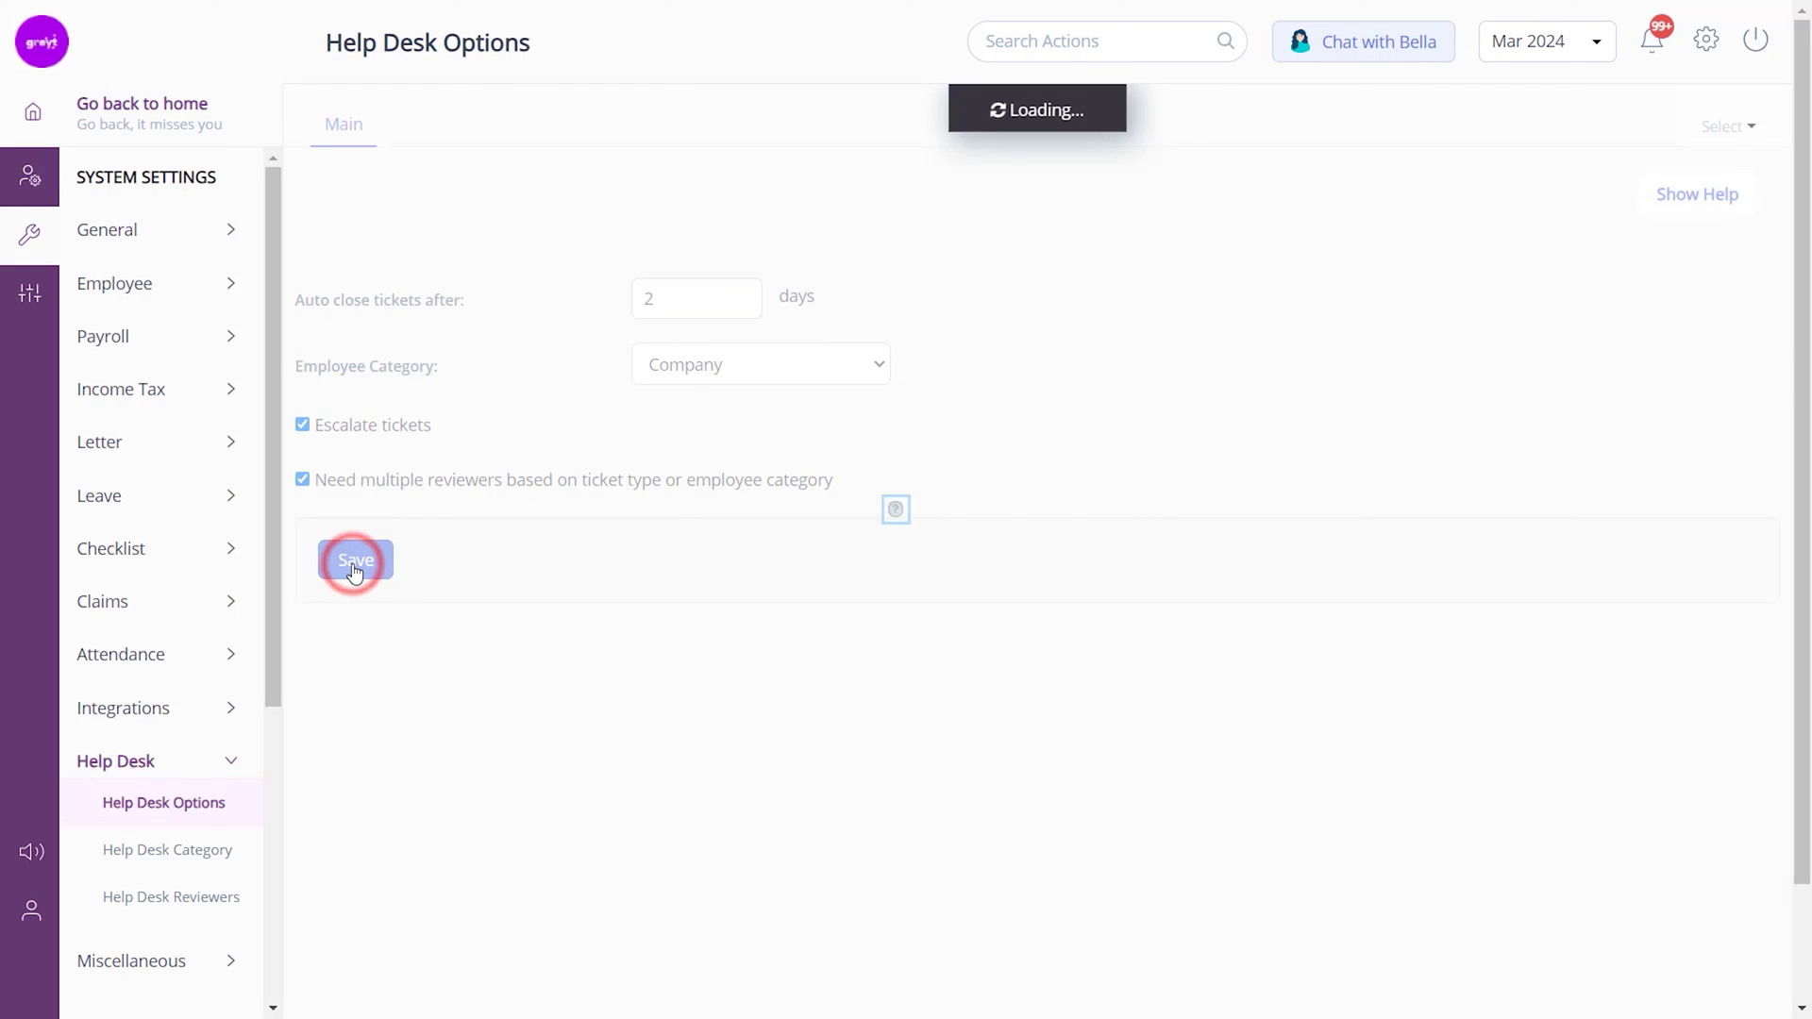